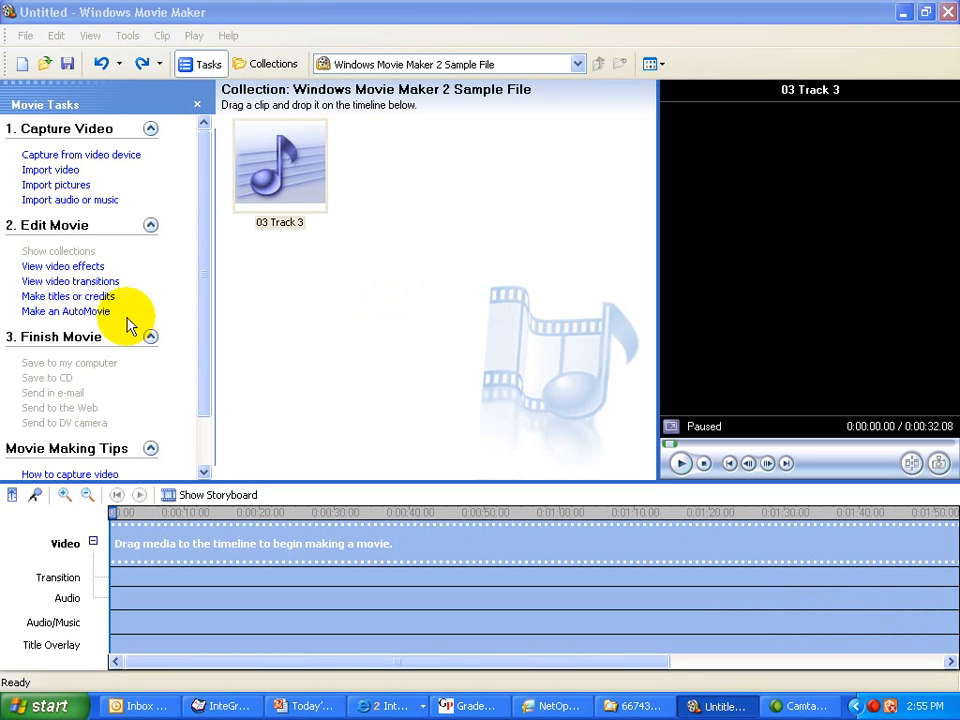
# Create a title at the beginning of the movie with the text 10 and open its font and color settings.
pyautogui.click(78, 299)
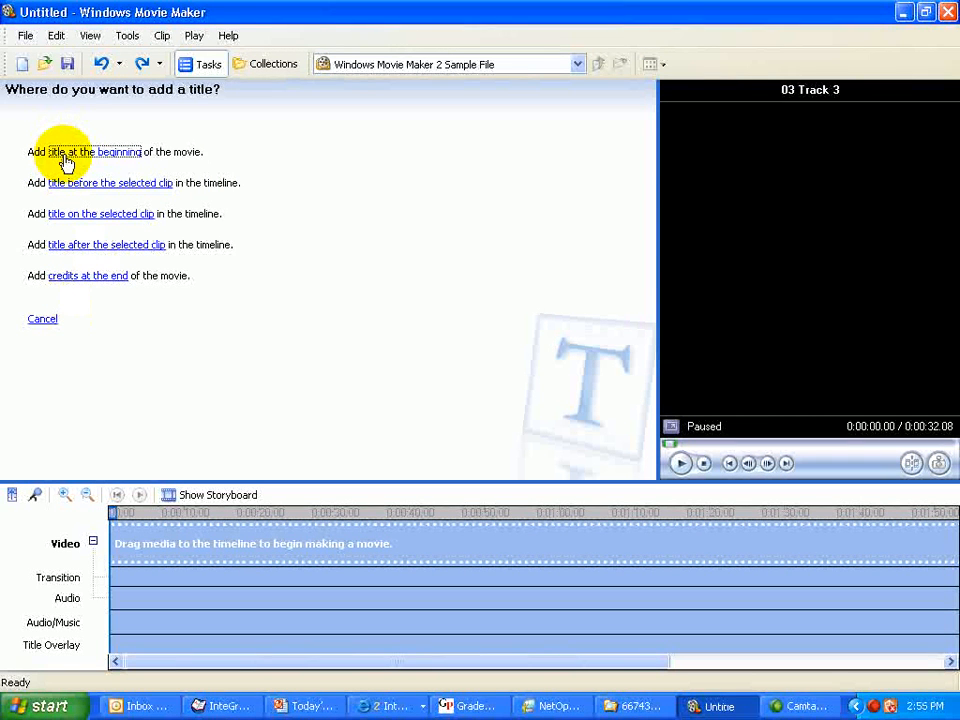
pyautogui.click(66, 160)
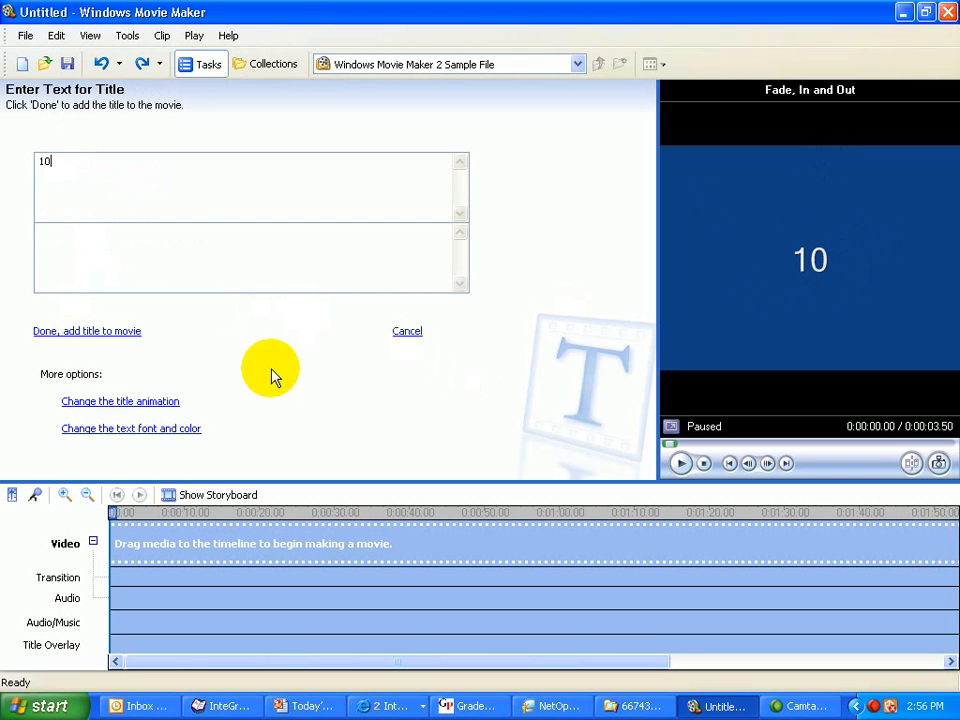
pyautogui.click(140, 430)
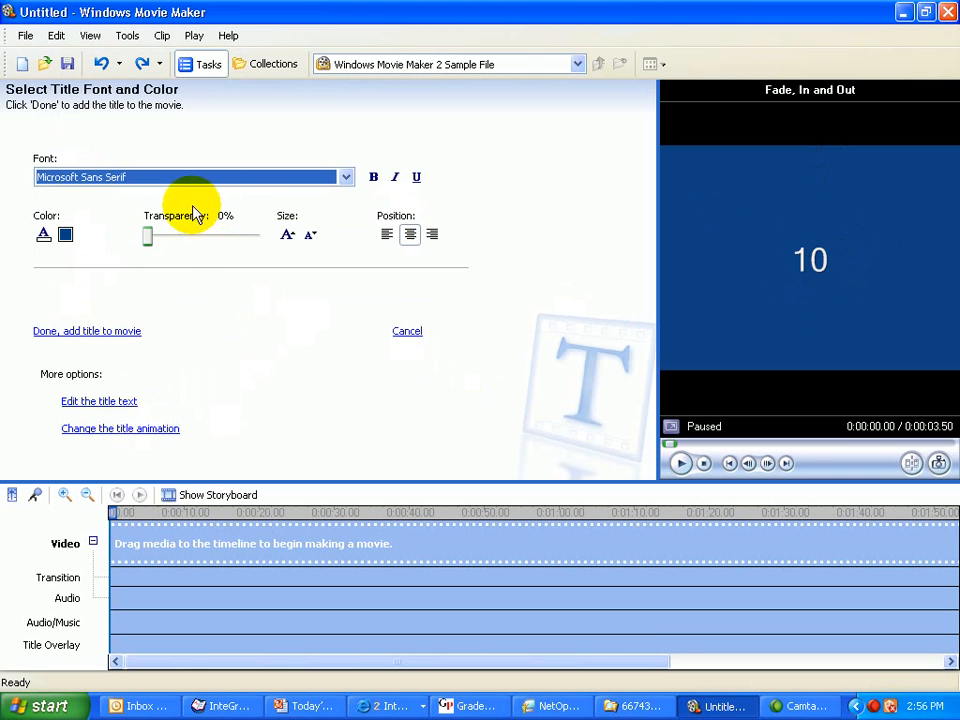
# Try the Papyrus and Script MT Bold fonts on the title text.
pyautogui.click(345, 178)
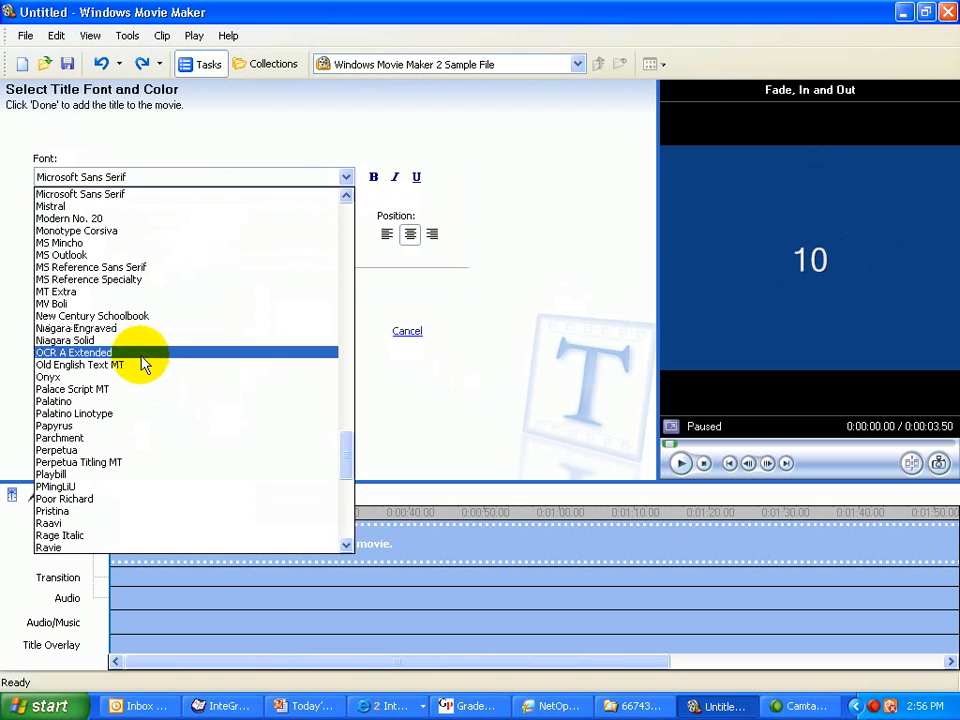
pyautogui.click(139, 426)
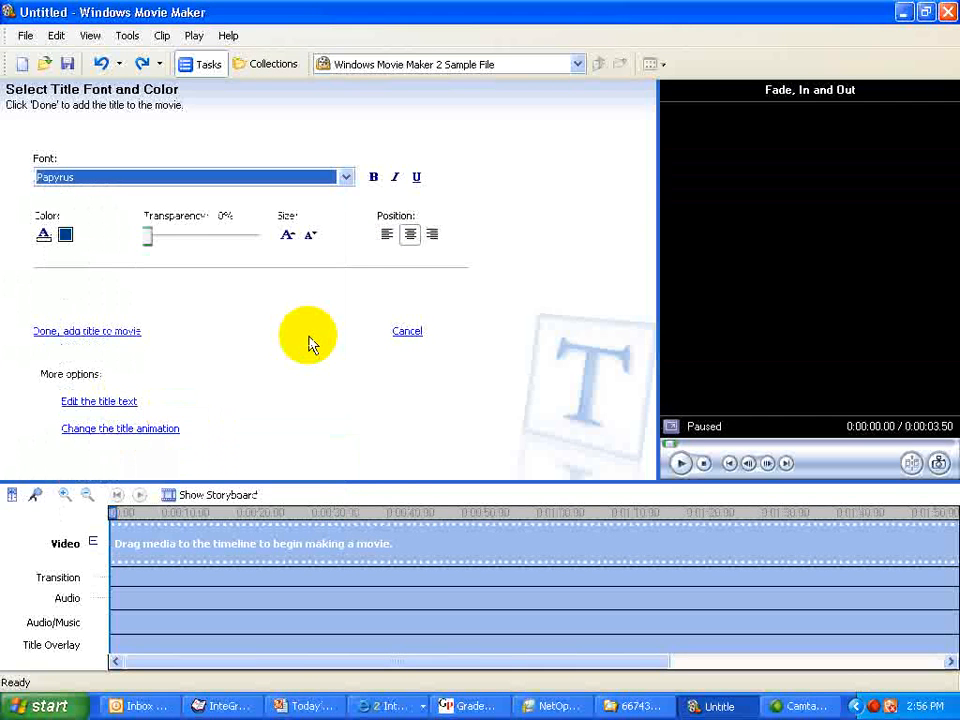
pyautogui.click(345, 177)
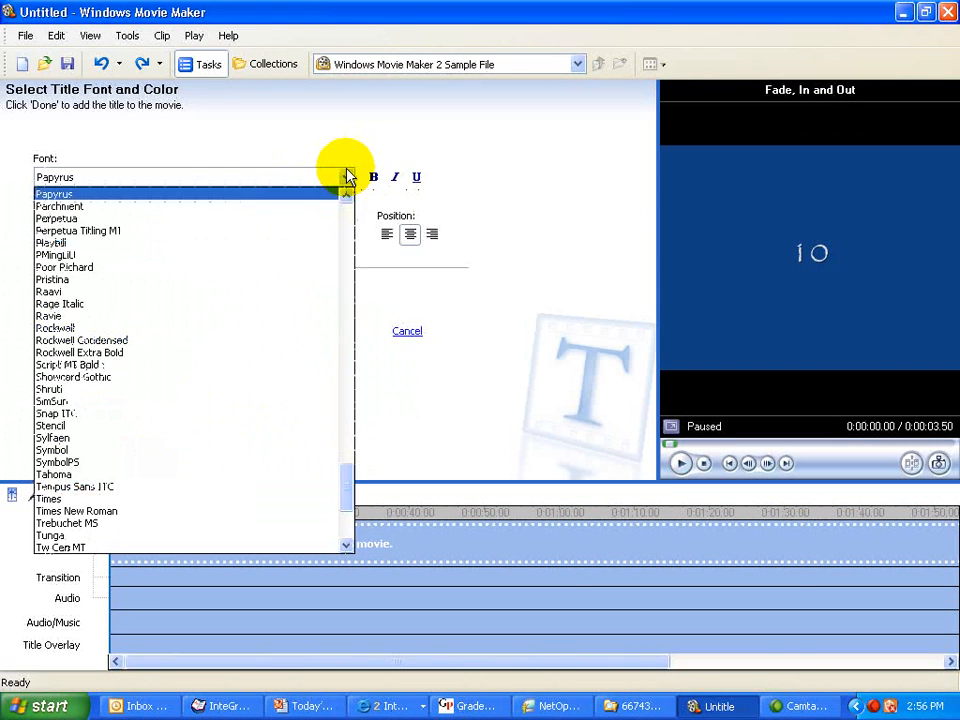
pyautogui.click(146, 364)
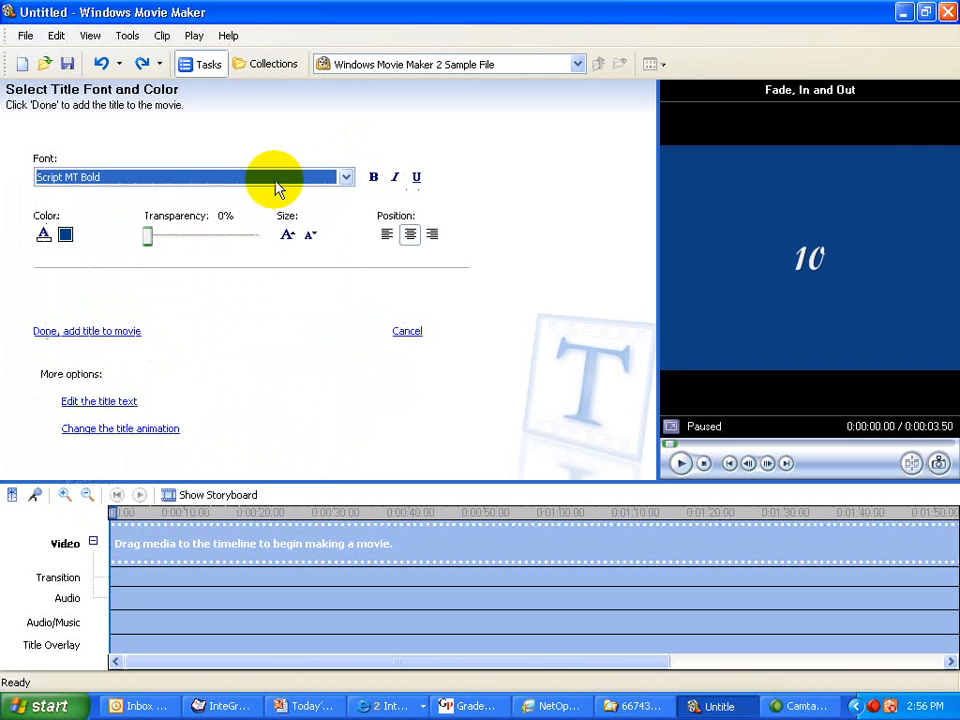
# Format the title text in bold Rockwell at the largest available size and play its preview.
pyautogui.click(345, 178)
pyautogui.scroll(6, 279, 263)
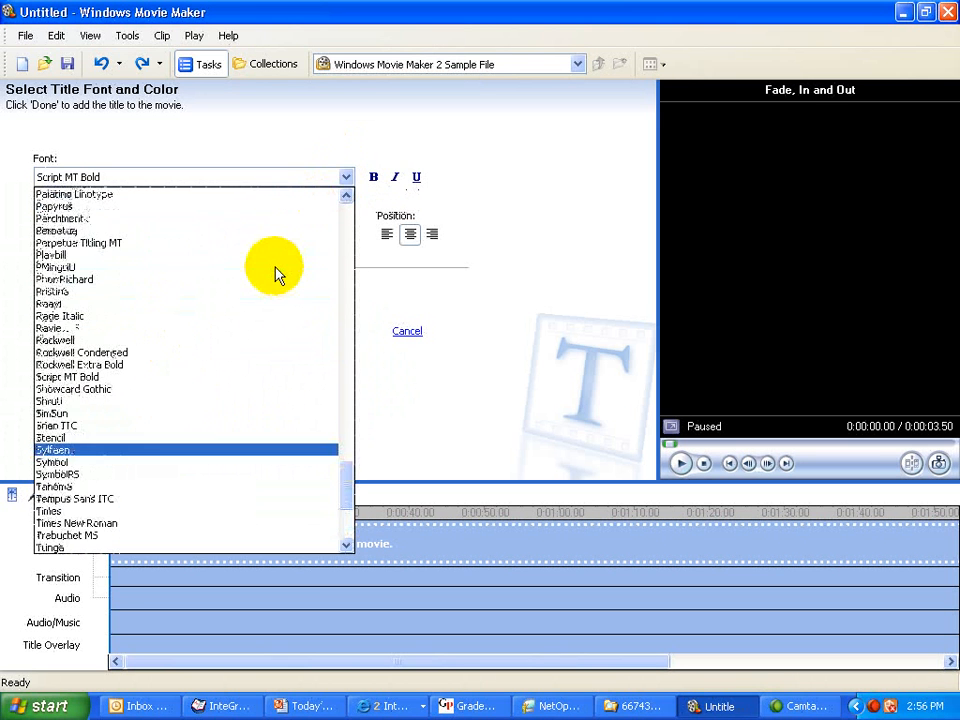
pyautogui.click(143, 388)
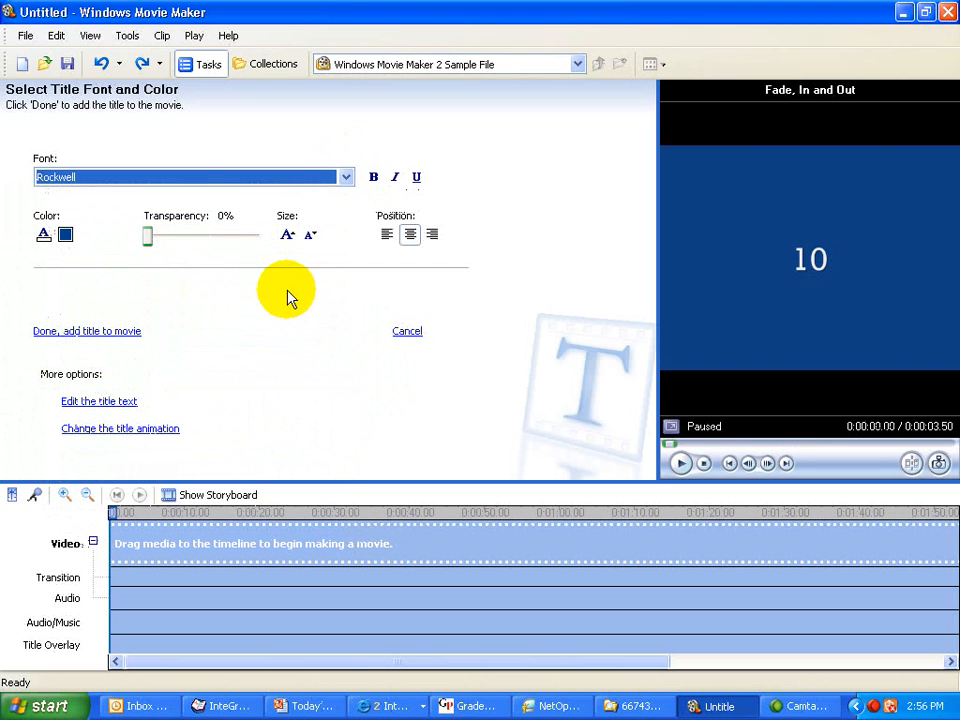
pyautogui.click(374, 178)
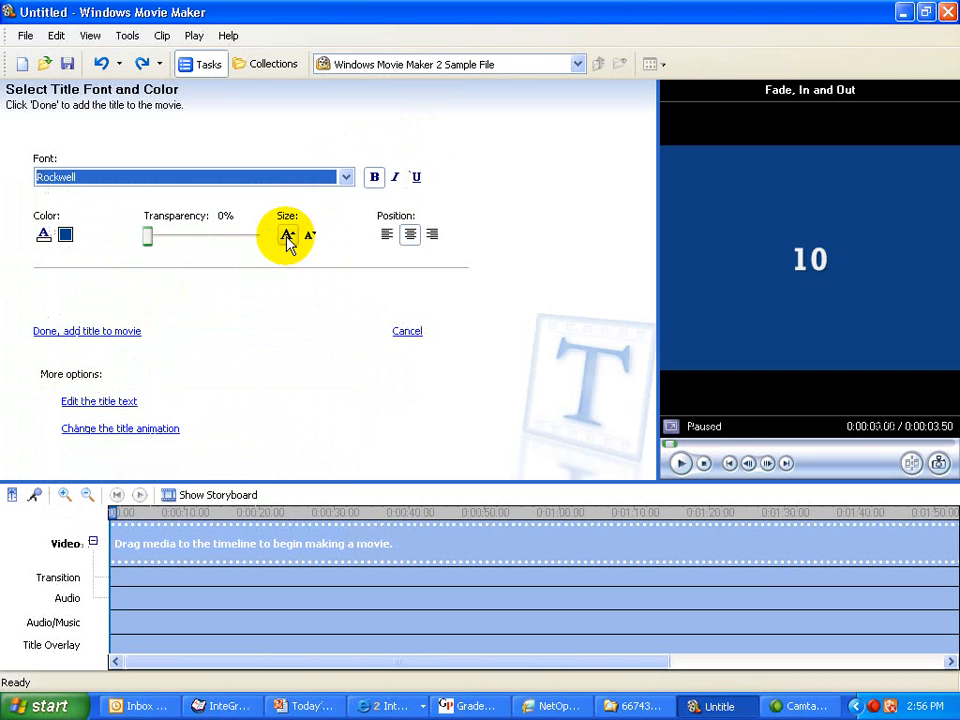
pyautogui.click(287, 238)
pyautogui.click(287, 238)
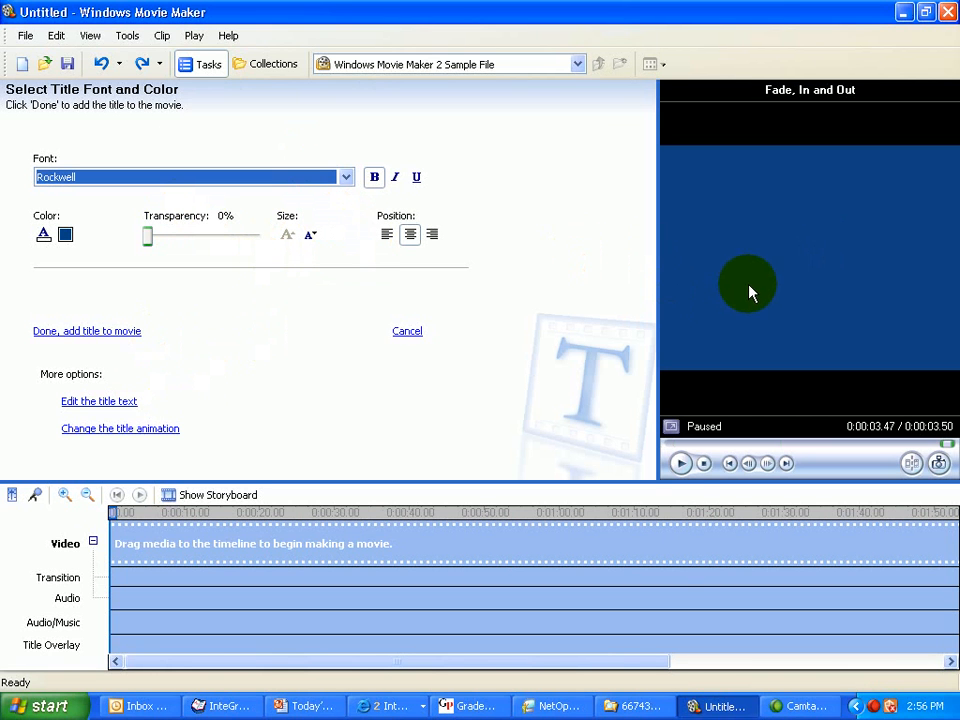
pyautogui.click(683, 465)
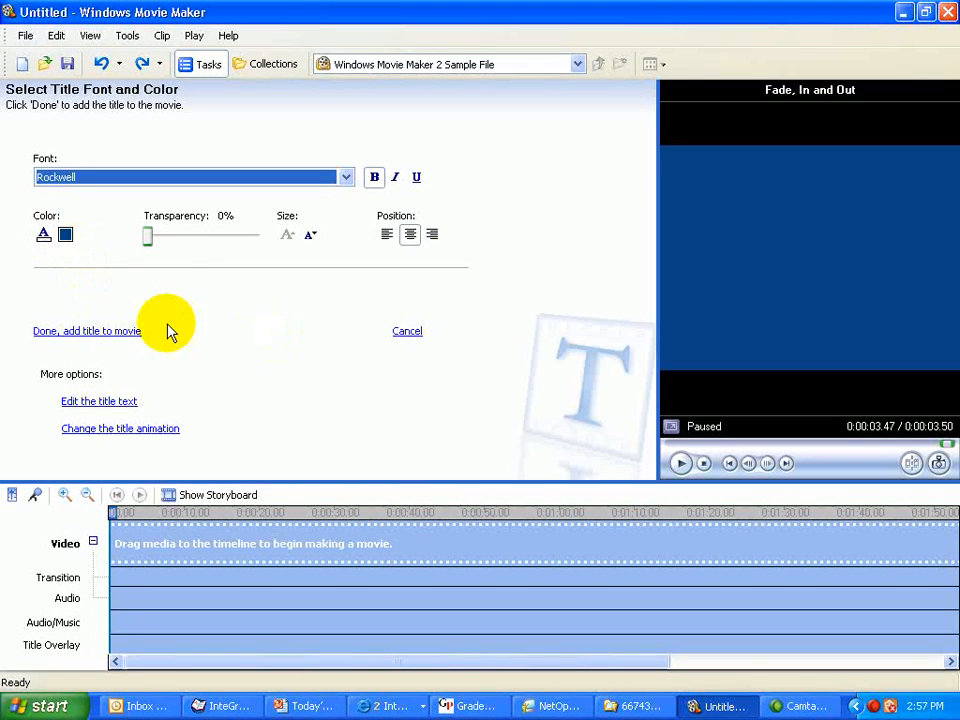
# Set the title's animation to Basic Title and add the title to the movie.
pyautogui.click(123, 402)
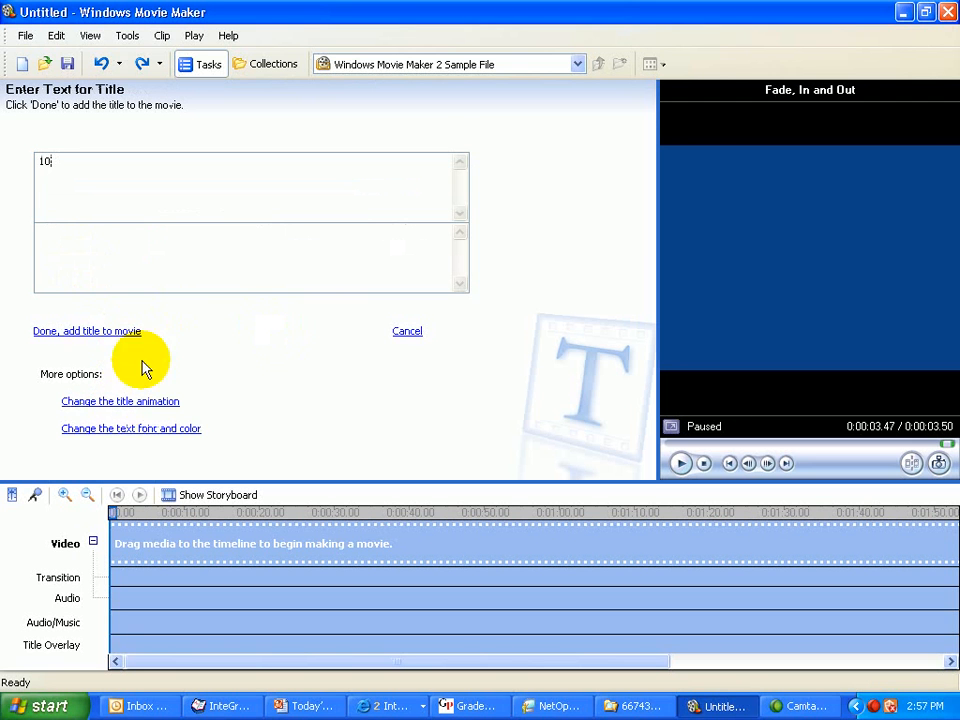
pyautogui.click(112, 404)
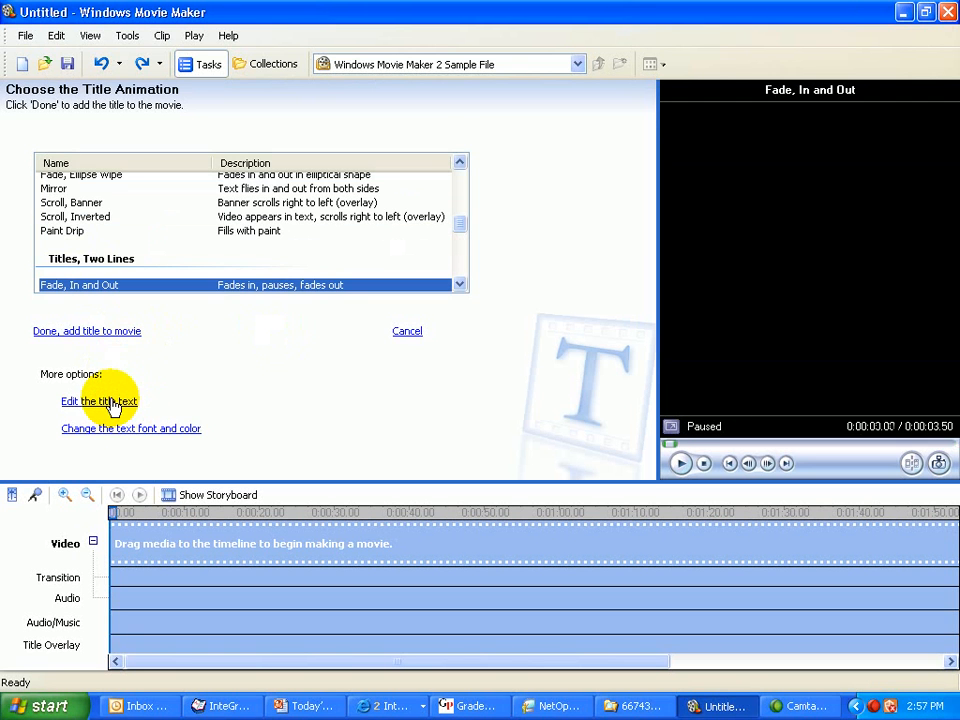
pyautogui.scroll(2, 460, 225)
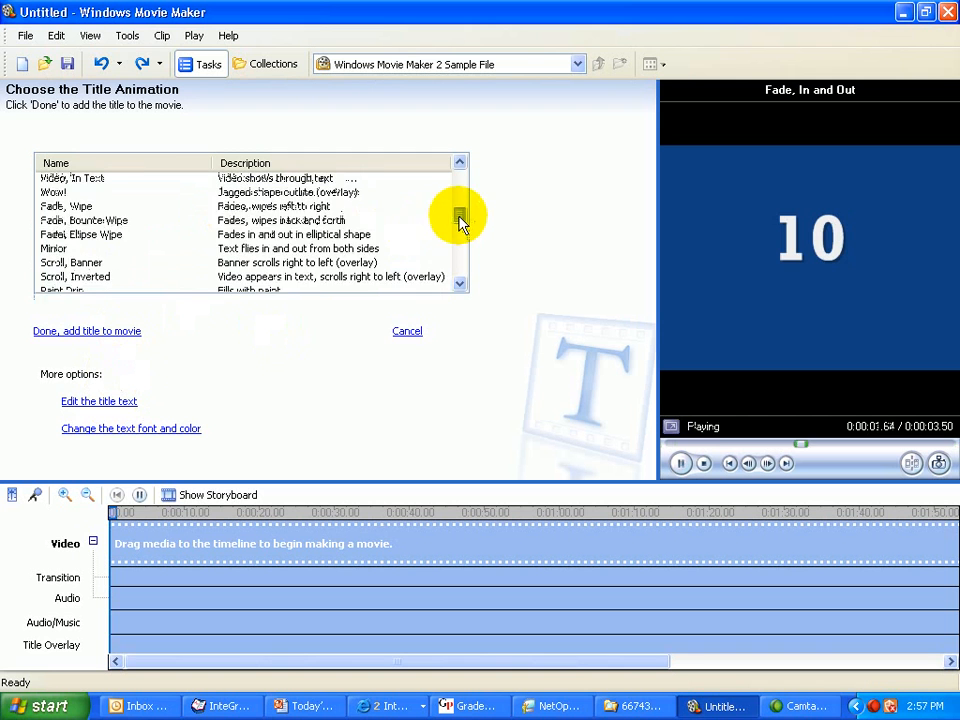
pyautogui.click(343, 239)
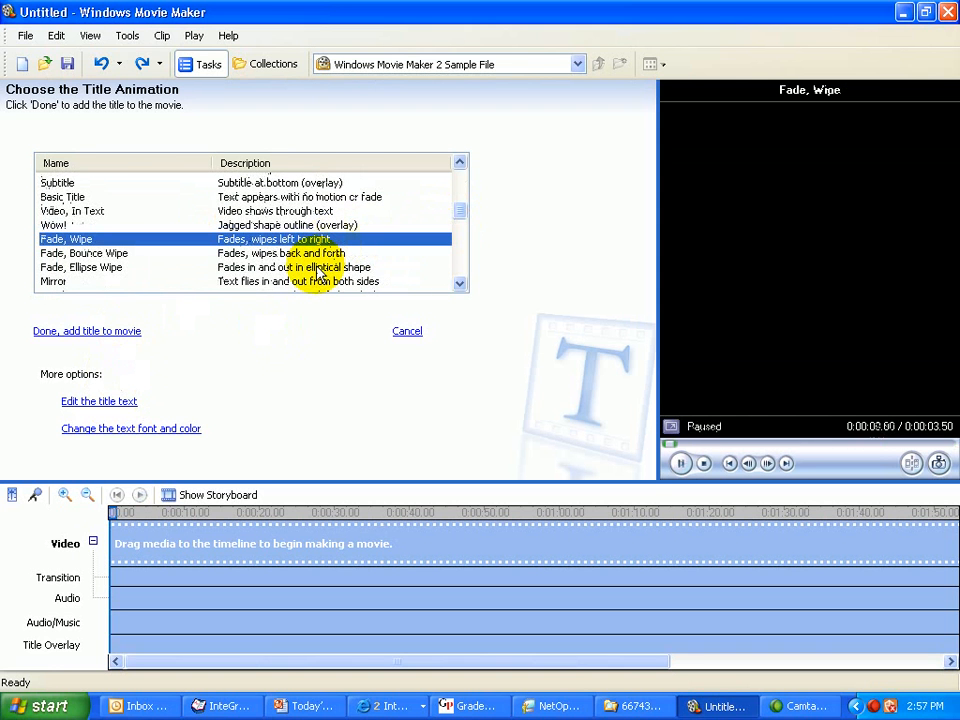
pyautogui.click(289, 196)
pyautogui.scroll(1, 448, 225)
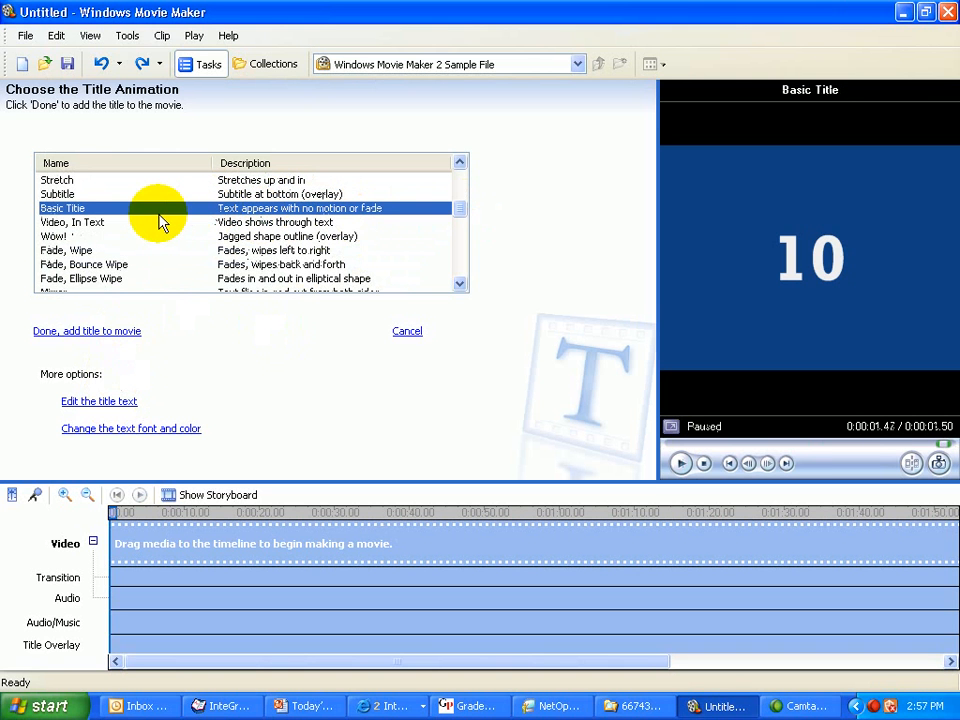
pyautogui.click(104, 336)
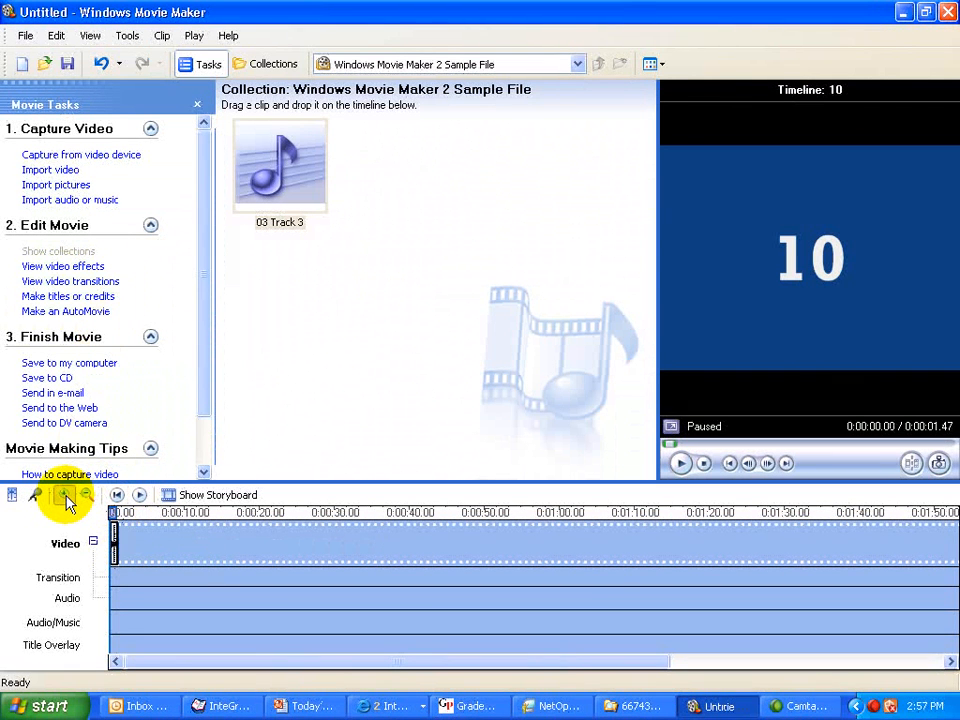
# Trim the end of the 10 title clip on the video track to a duration of 1 second.
pyautogui.click(64, 497)
pyautogui.click(64, 497)
pyautogui.click(64, 496)
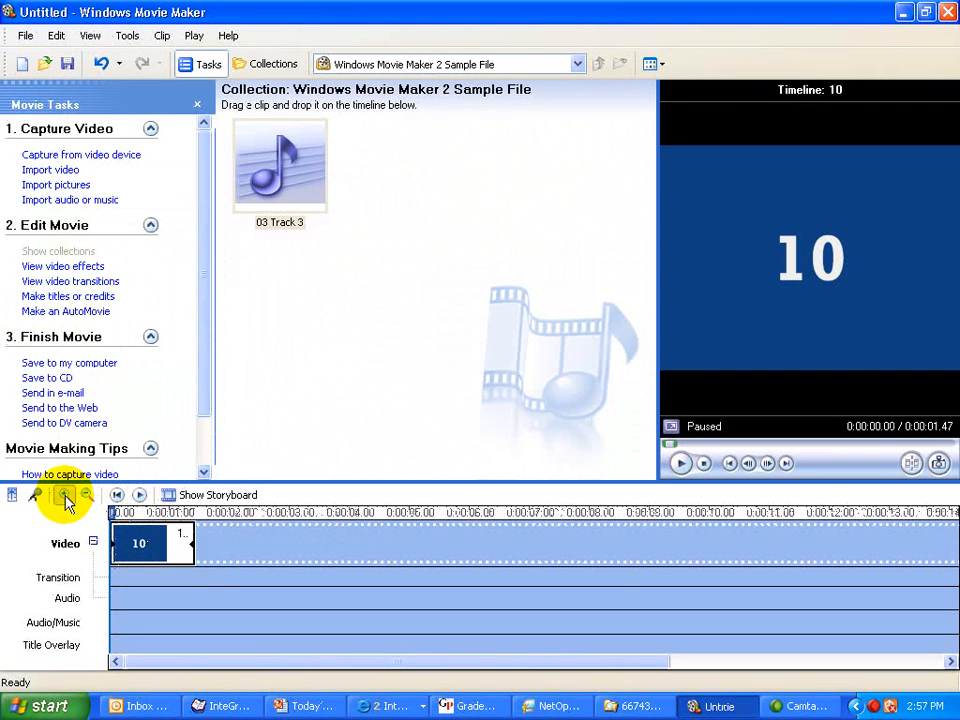
pyautogui.click(64, 496)
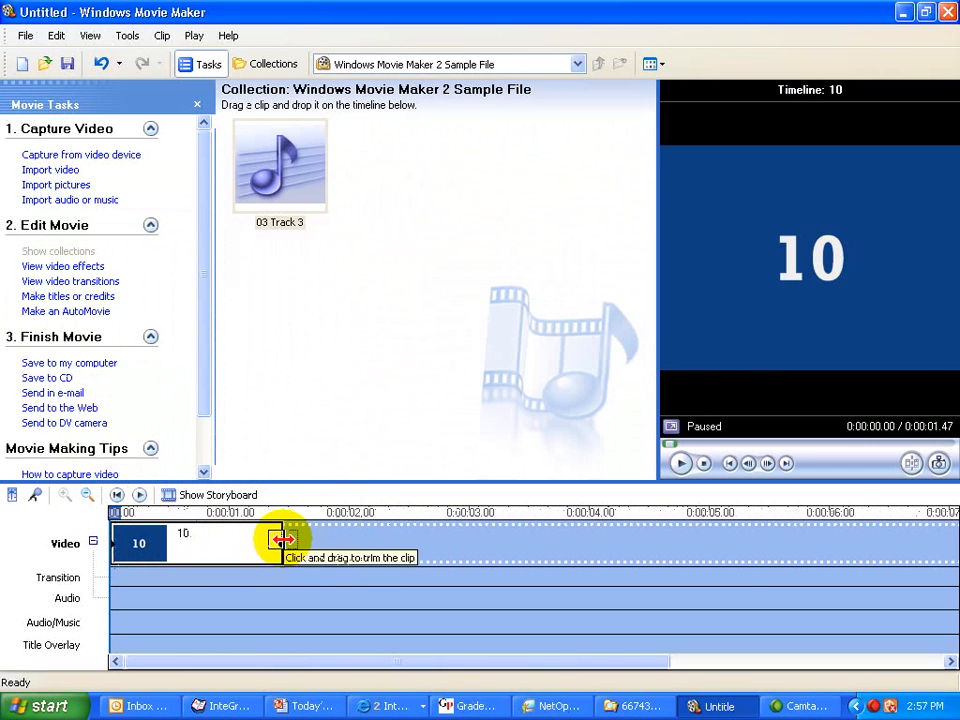
pyautogui.moveTo(259, 542); pyautogui.dragTo(225, 542)
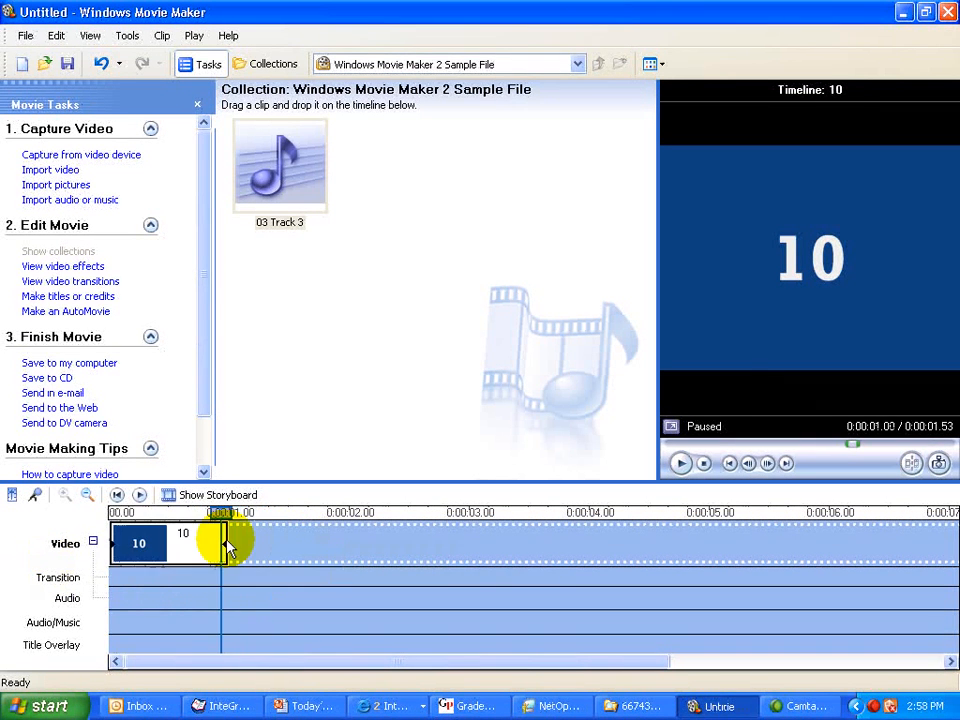
# Change the 10 title clip's animation to Fade, Wipe.
pyautogui.doubleClick(153, 545)
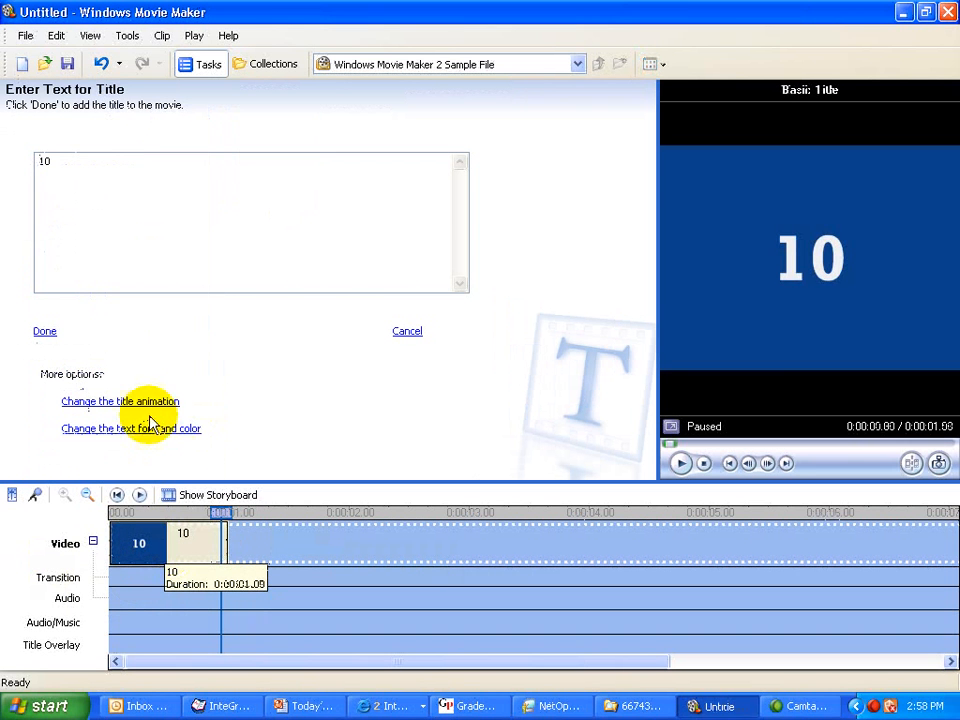
pyautogui.click(150, 401)
pyautogui.click(120, 250)
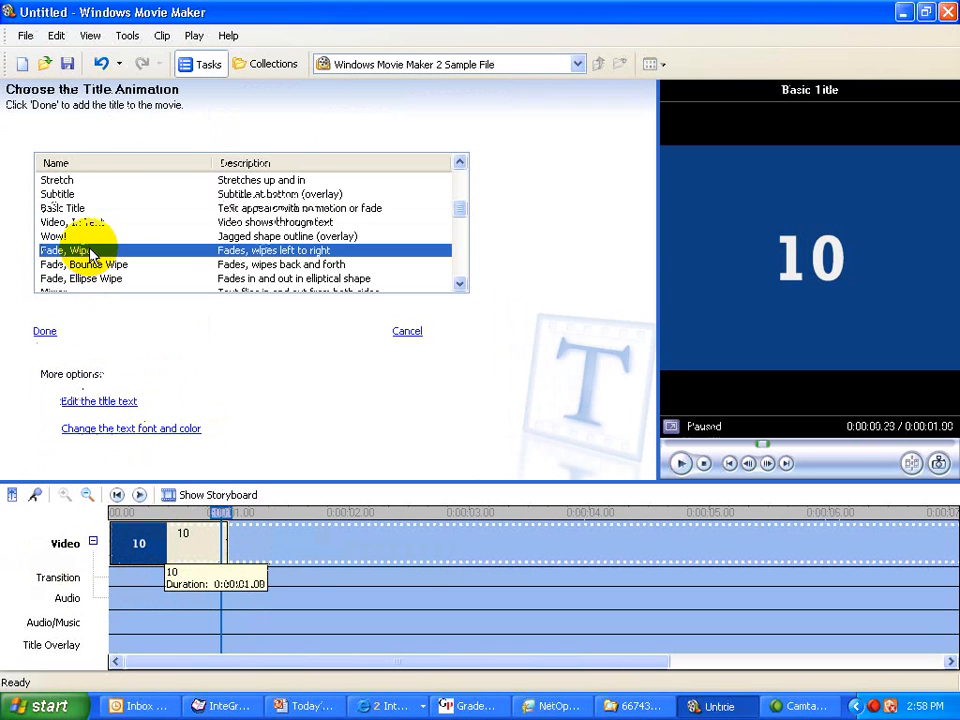
pyautogui.click(47, 338)
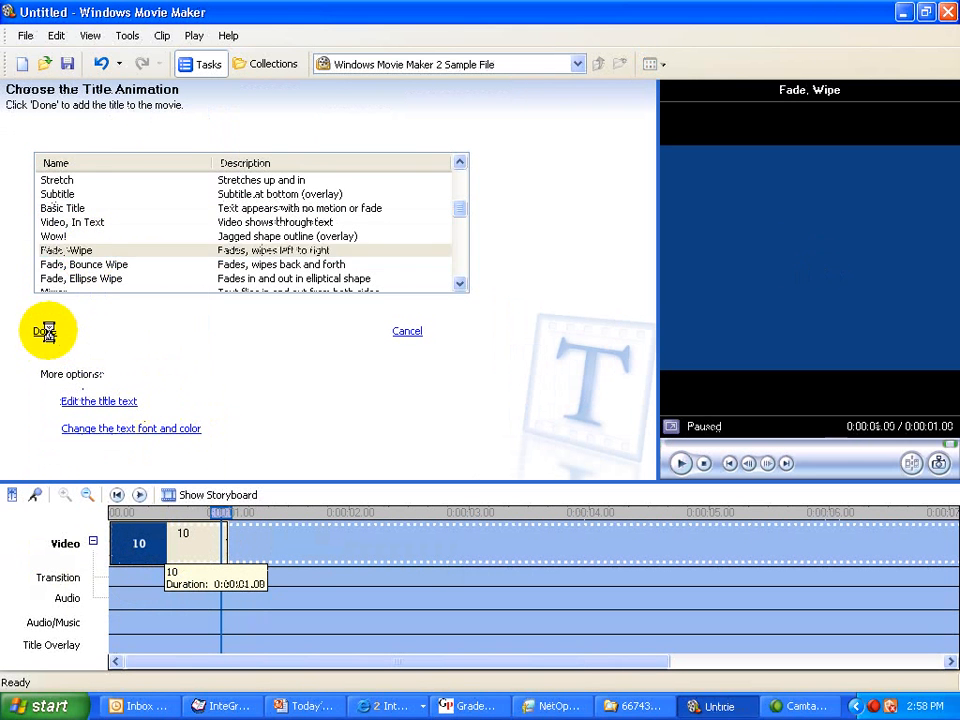
# Extend the 10 title clip to about 2.25 seconds and try to shorten it to about 1.5 seconds.
pyautogui.click(221, 541)
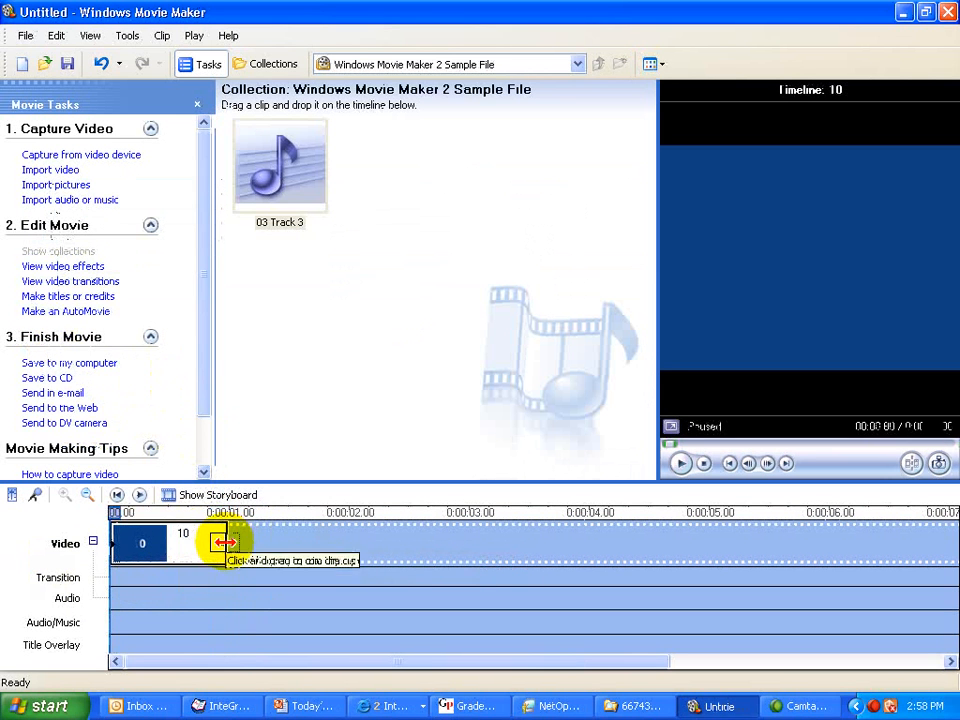
pyautogui.moveTo(214, 540); pyautogui.dragTo(369, 542)
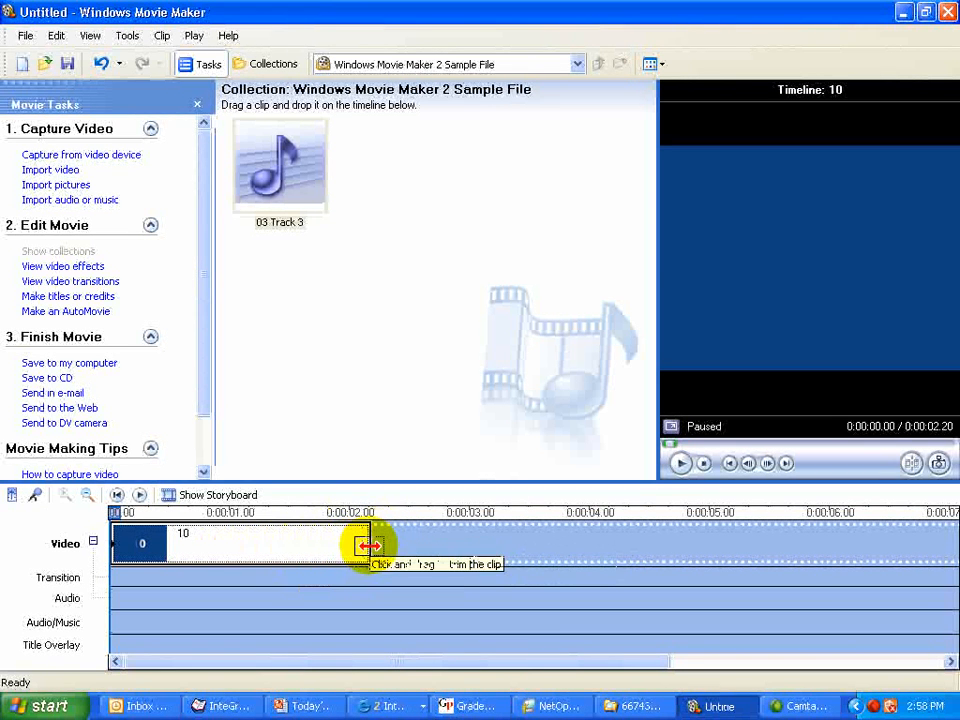
pyautogui.moveTo(364, 543); pyautogui.dragTo(281, 541)
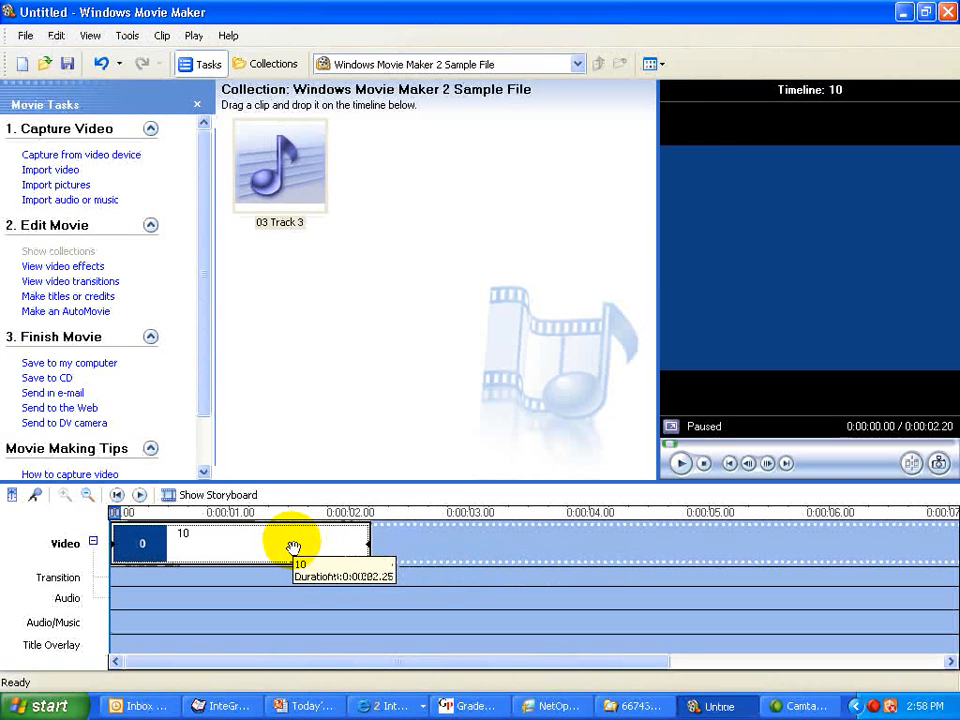
# Set the 10 title clip's animation back to Basic Title.
pyautogui.doubleClick(293, 547)
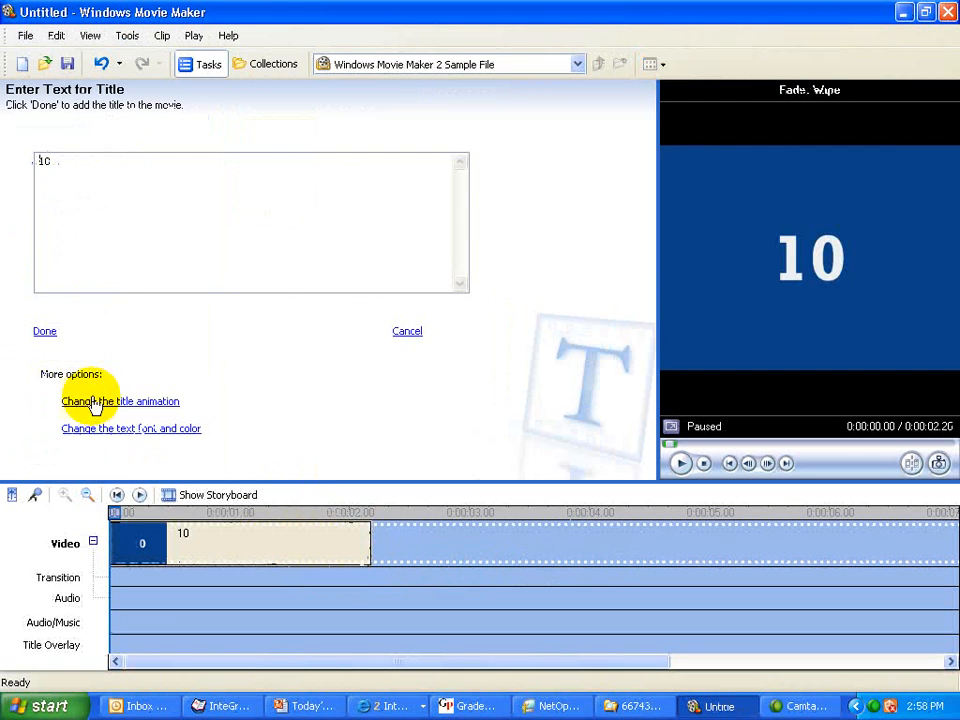
pyautogui.click(95, 401)
pyautogui.click(120, 250)
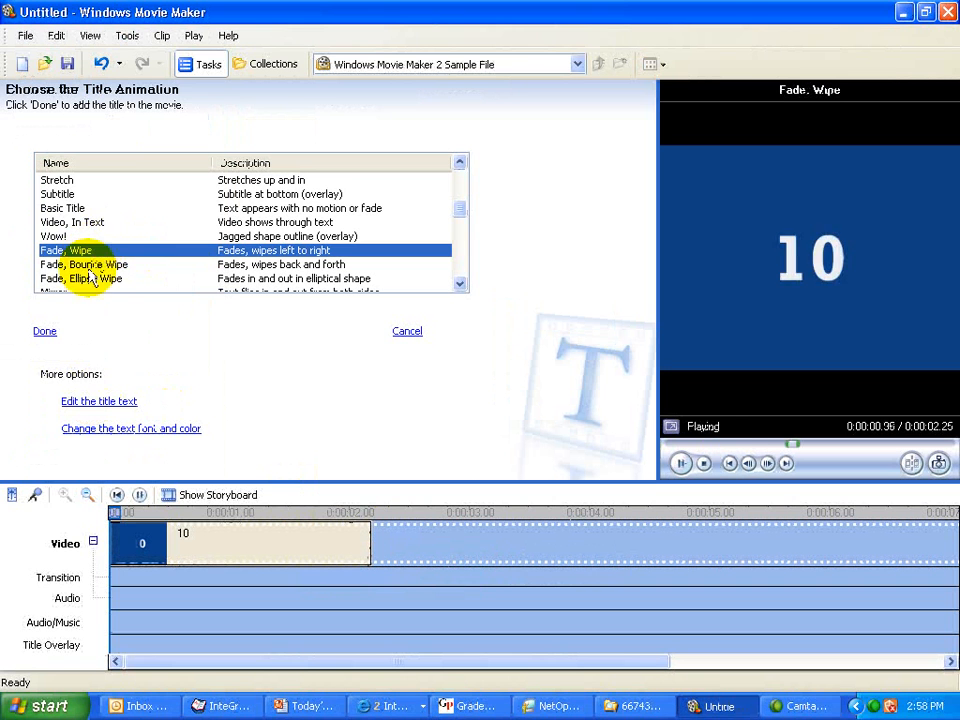
pyautogui.click(80, 210)
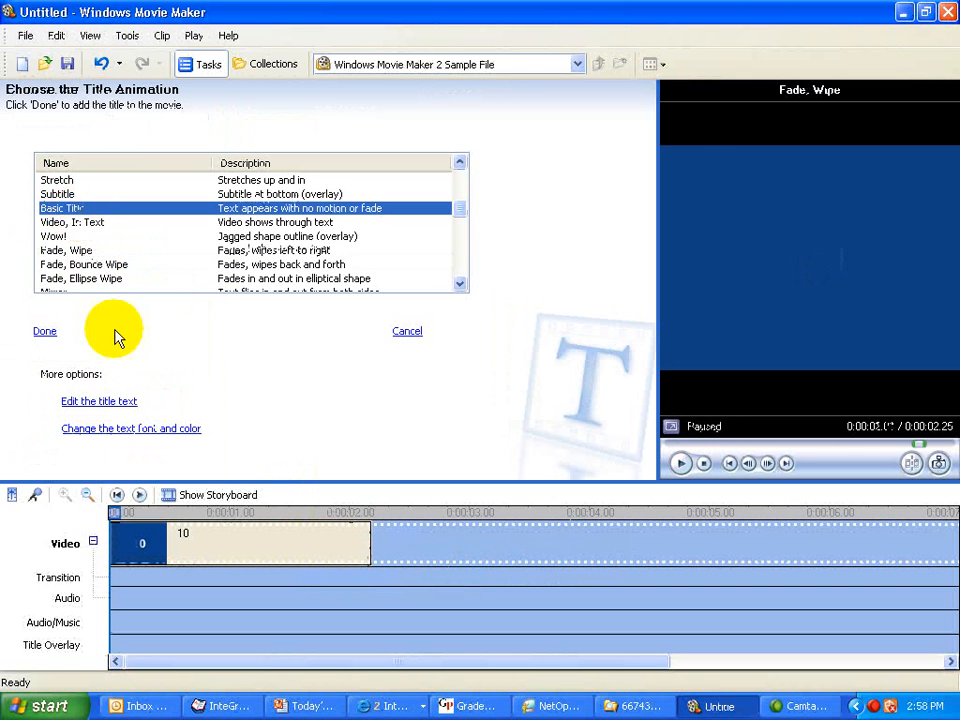
pyautogui.click(45, 331)
# Shorten the 10 title clip on the timeline to 1 second.
pyautogui.click(199, 536)
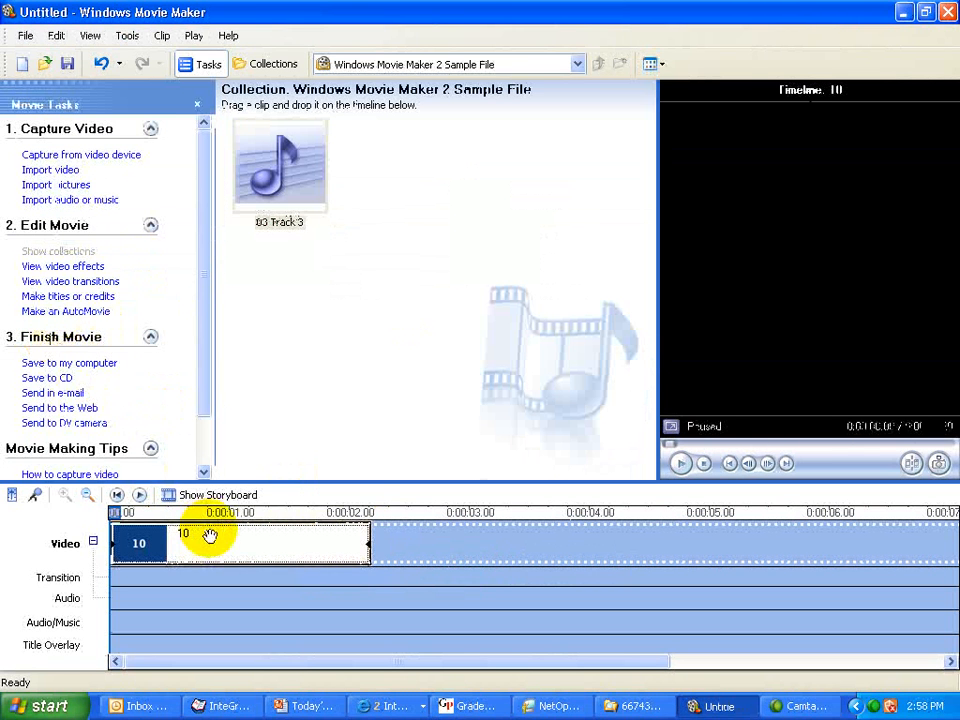
pyautogui.moveTo(366, 546); pyautogui.dragTo(215, 537)
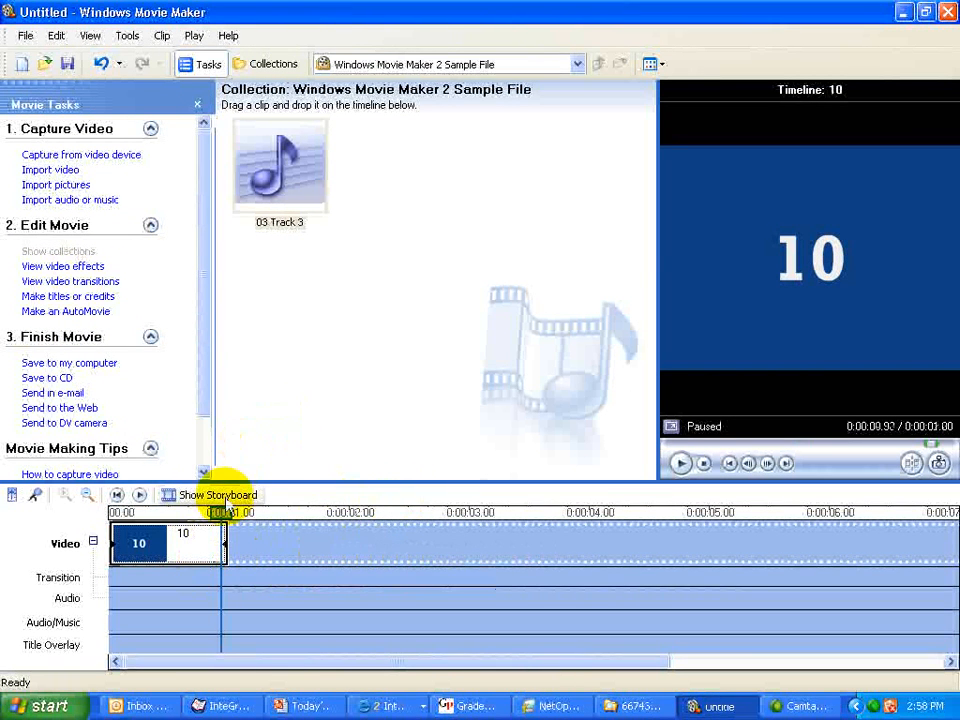
# Copy the 10 title clip and paste the duplicate directly after it on the video track.
pyautogui.rightClick(196, 549)
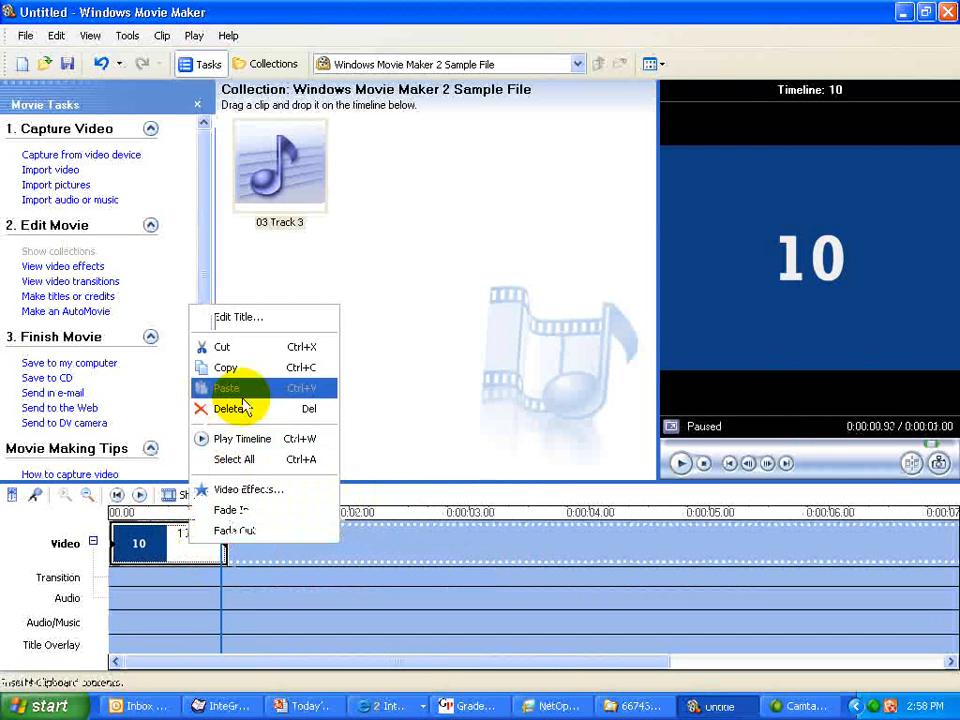
pyautogui.click(240, 369)
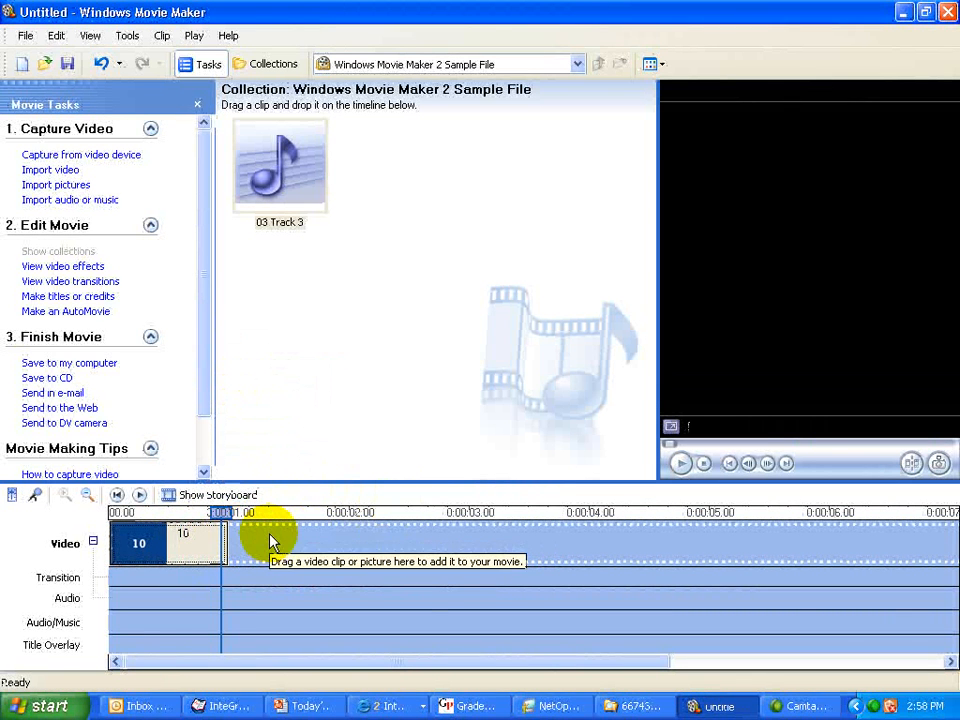
pyautogui.rightClick(272, 540)
pyautogui.click(286, 546)
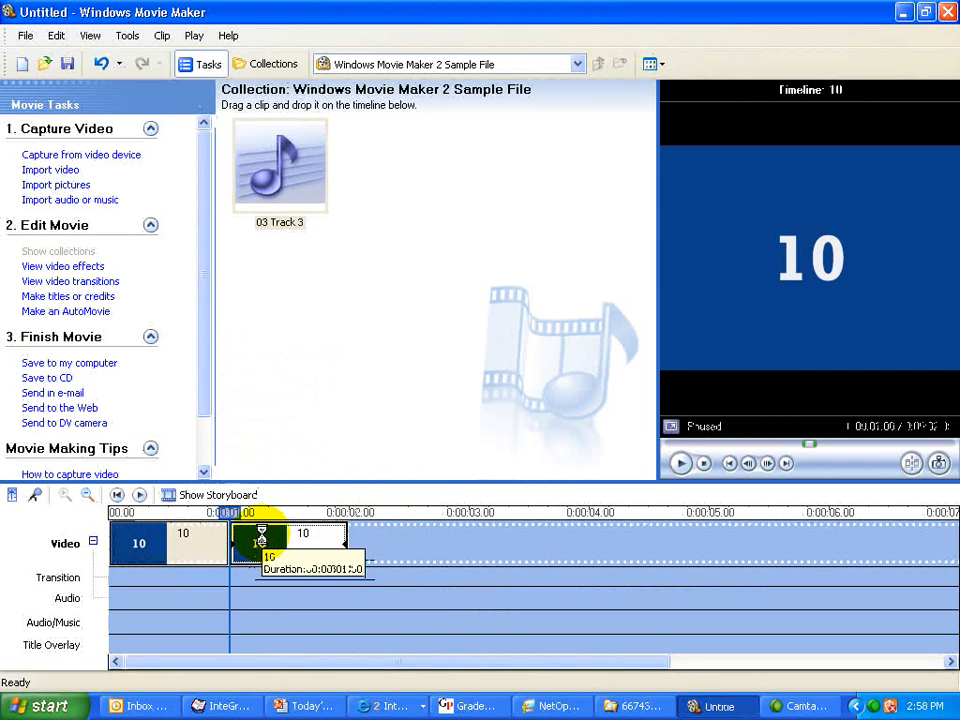
# Change the text of the second title clip, the duplicate after the 10 clip, to 9.
pyautogui.doubleClick(260, 540)
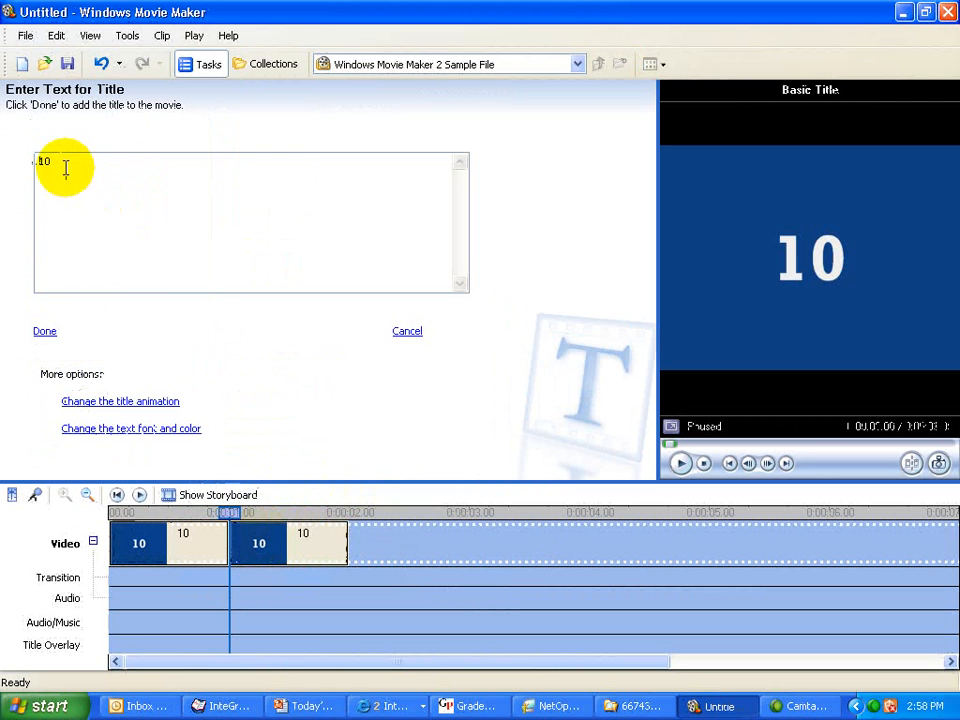
pyautogui.moveTo(65, 168); pyautogui.dragTo(17, 165)
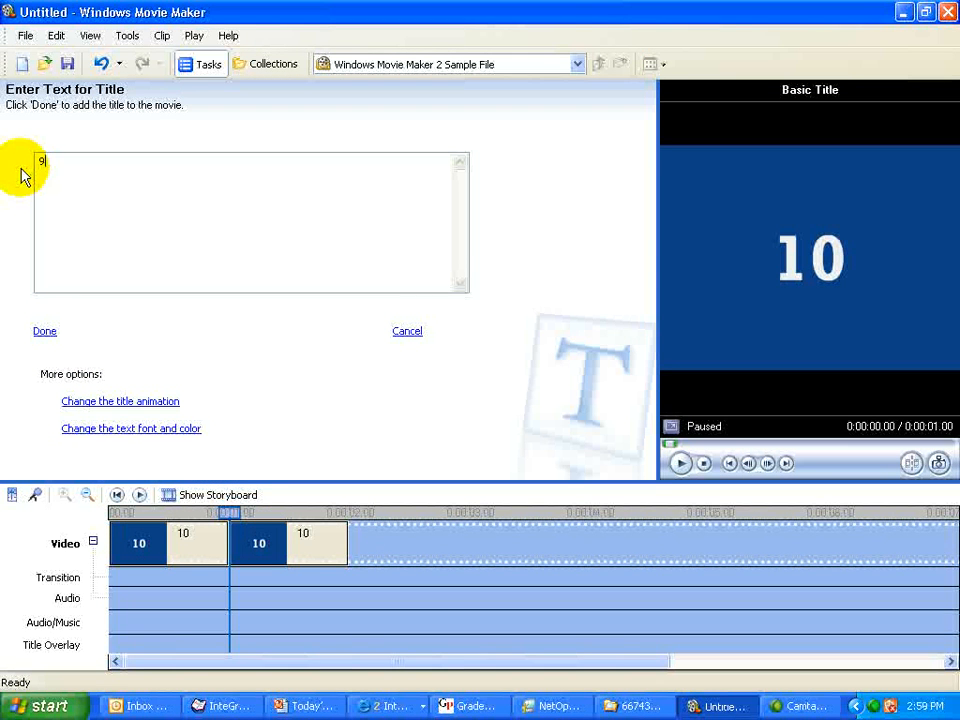
pyautogui.click(44, 331)
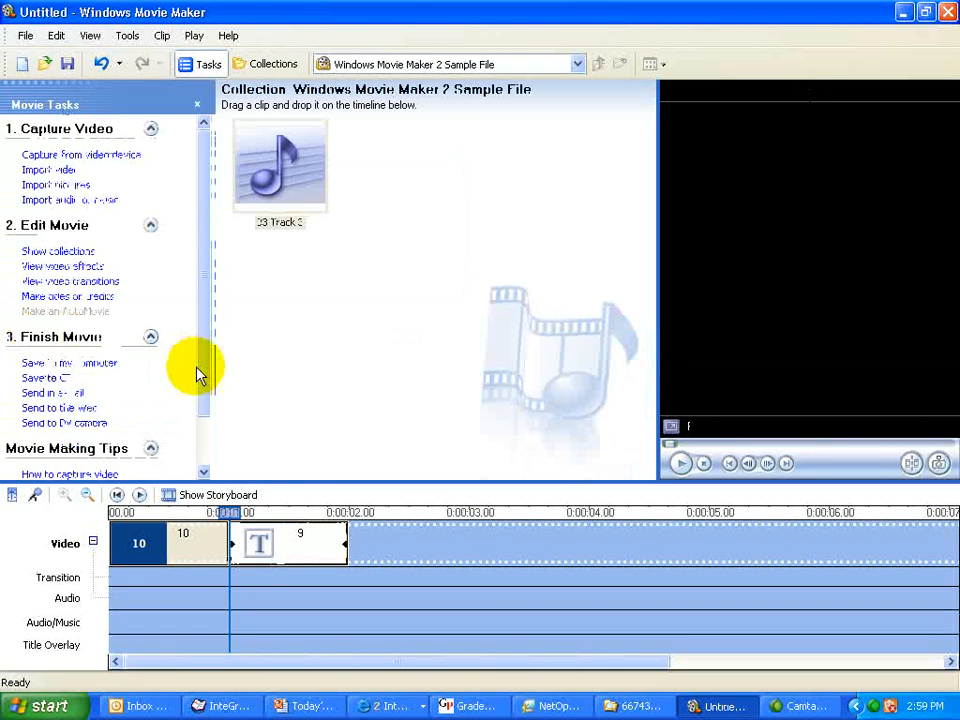
# Play the timeline from the beginning to preview the 10 and 9 title clips.
pyautogui.click(253, 540)
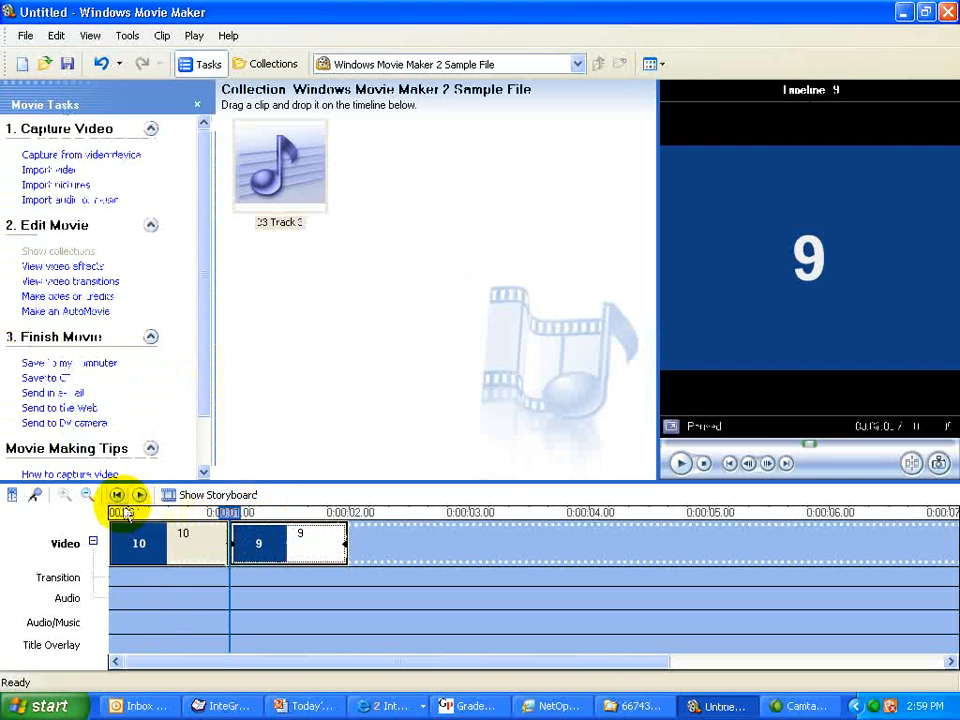
pyautogui.click(116, 494)
pyautogui.click(139, 494)
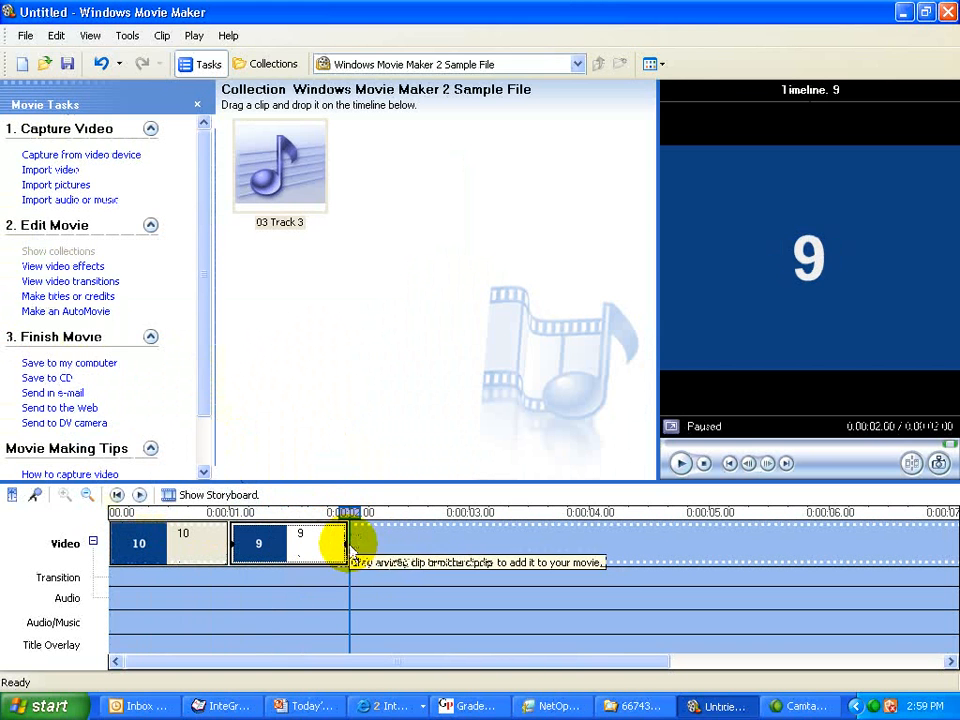
# Paste four duplicates of the 9 title clip one after another at the end of the video track.
pyautogui.click(380, 538)
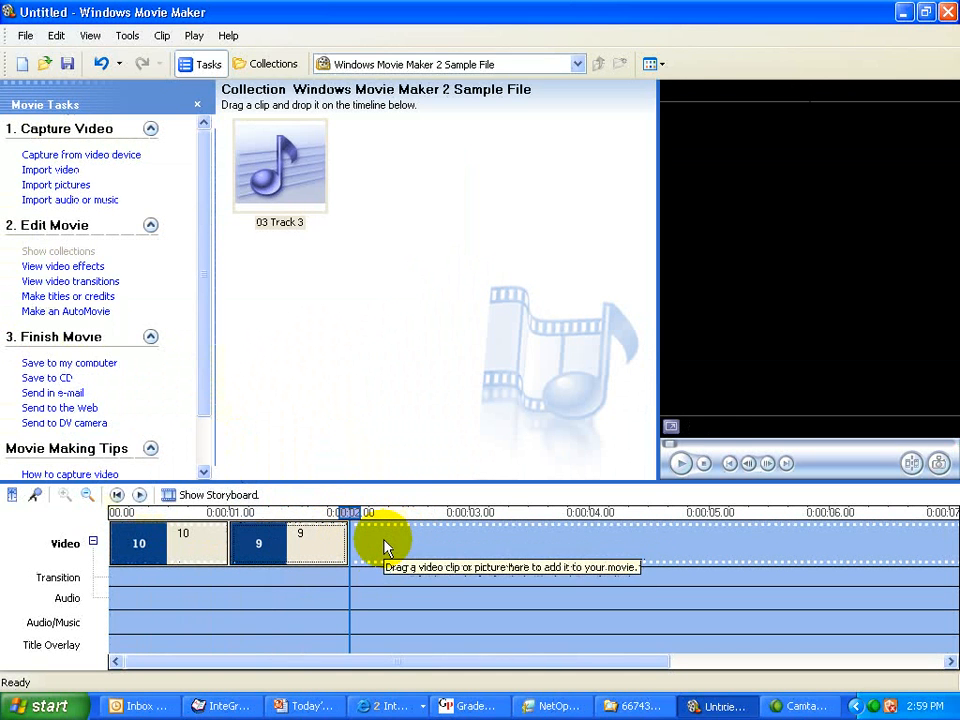
pyautogui.hotkey('ctrl', 'v')
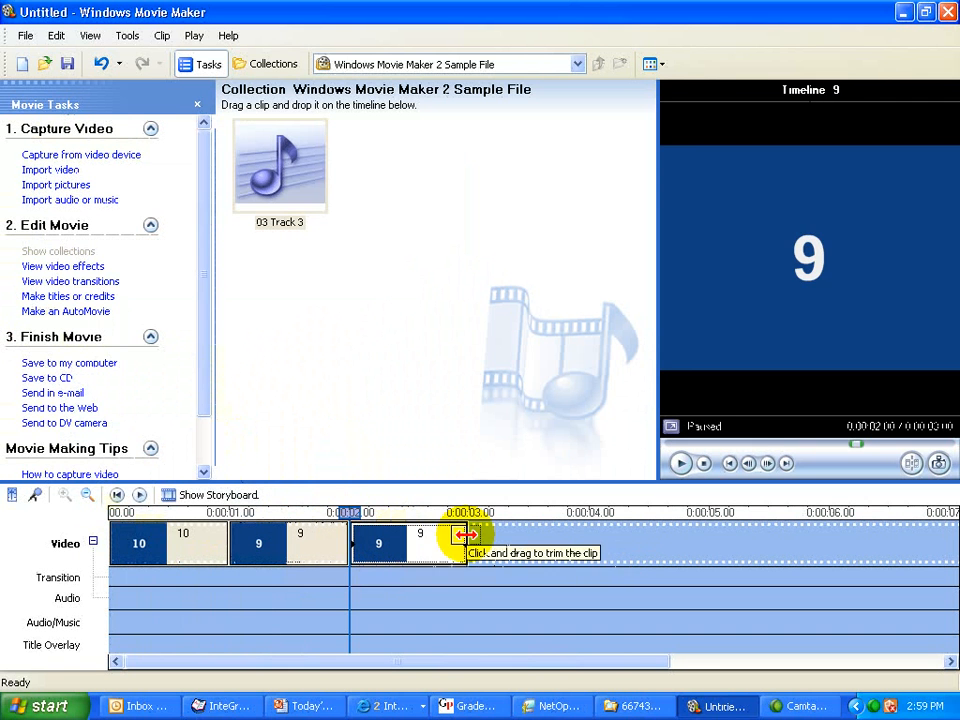
pyautogui.click(506, 540)
pyautogui.hotkey('ctrl', 'v')
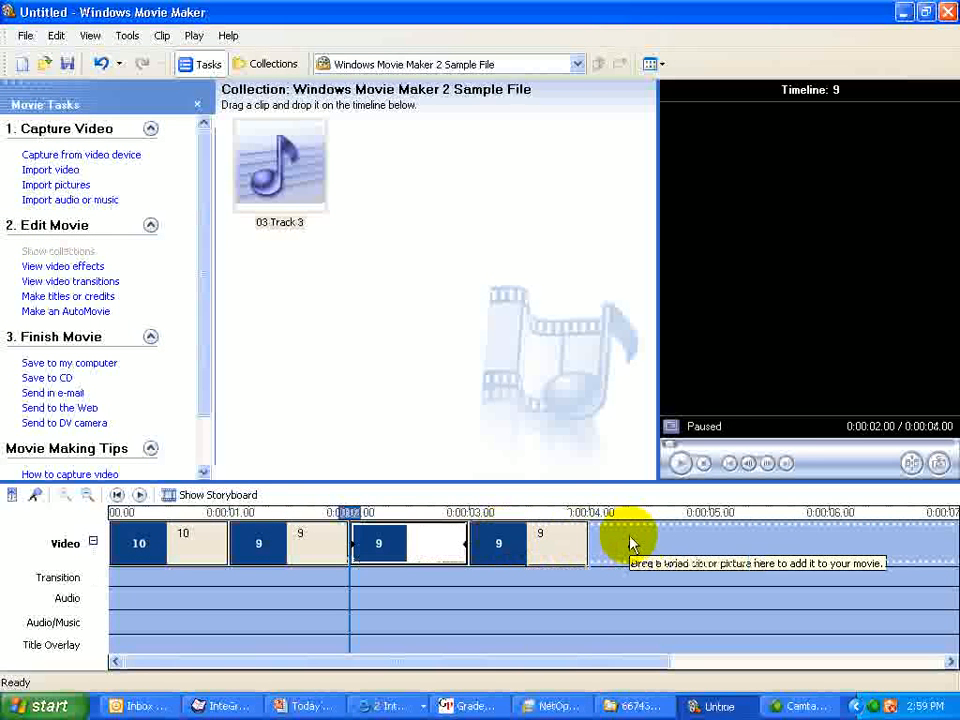
pyautogui.hotkey('ctrl', 'v')
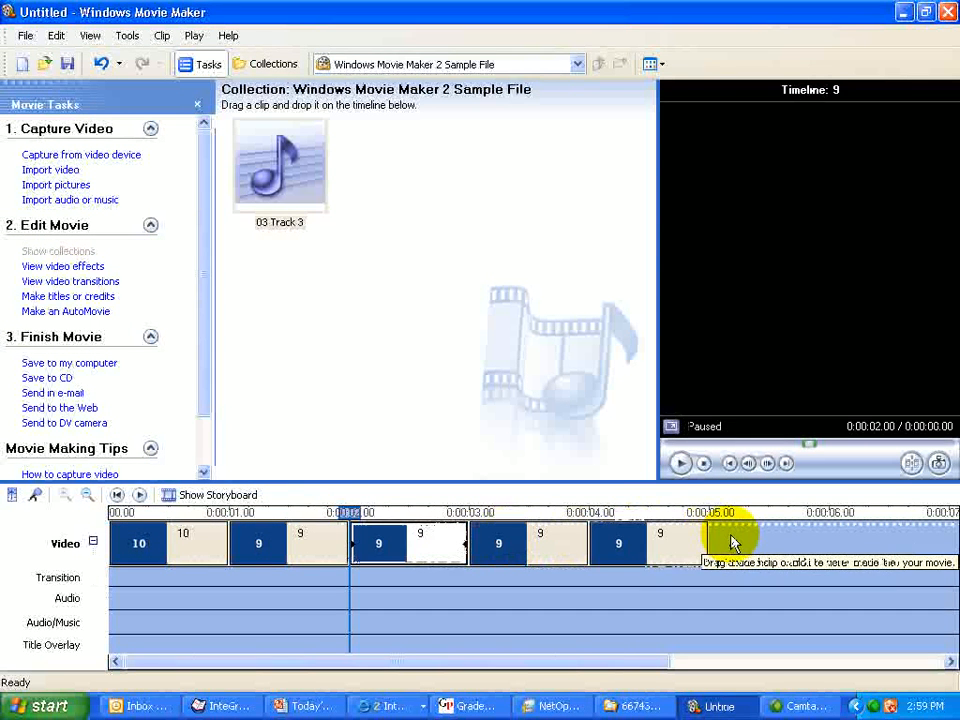
pyautogui.hotkey('ctrl', 'v')
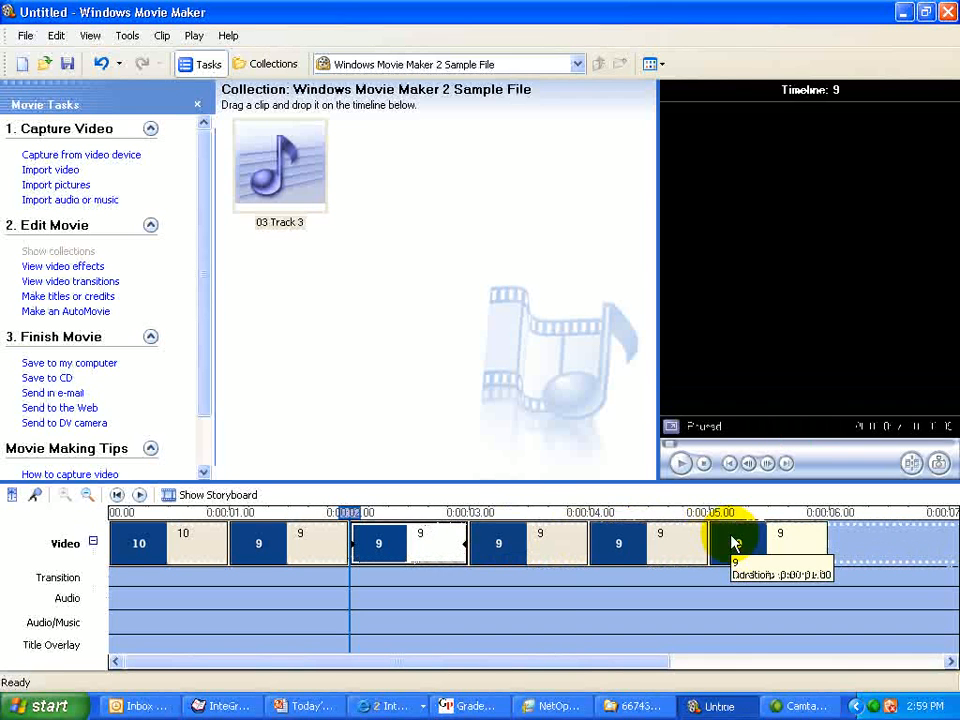
# Change the text of the third title clip on the video track to 8.
pyautogui.doubleClick(423, 555)
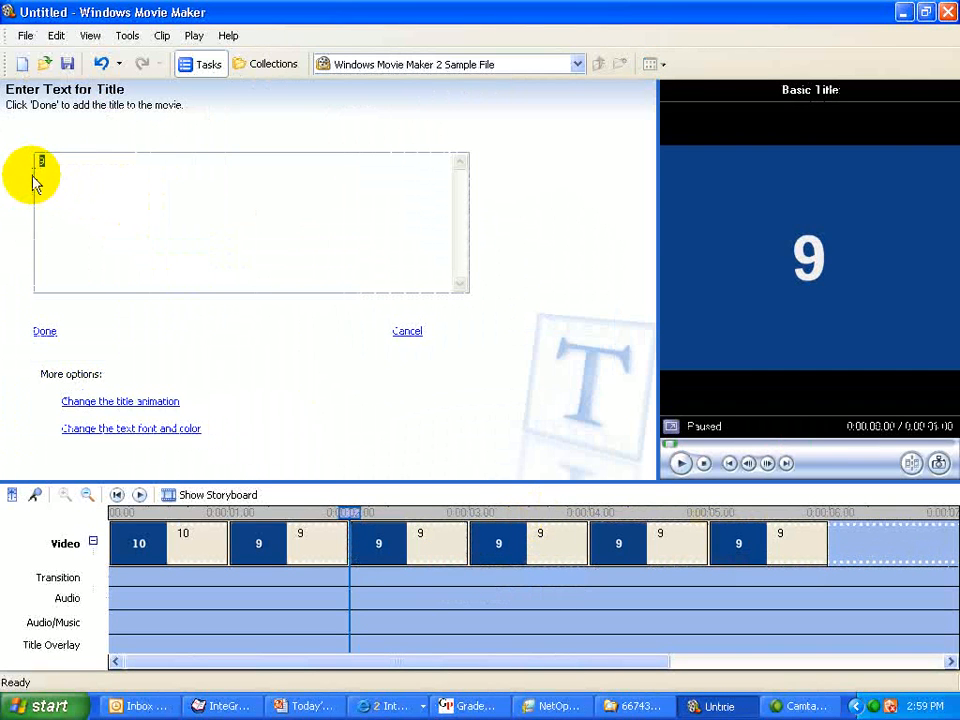
pyautogui.write('8')
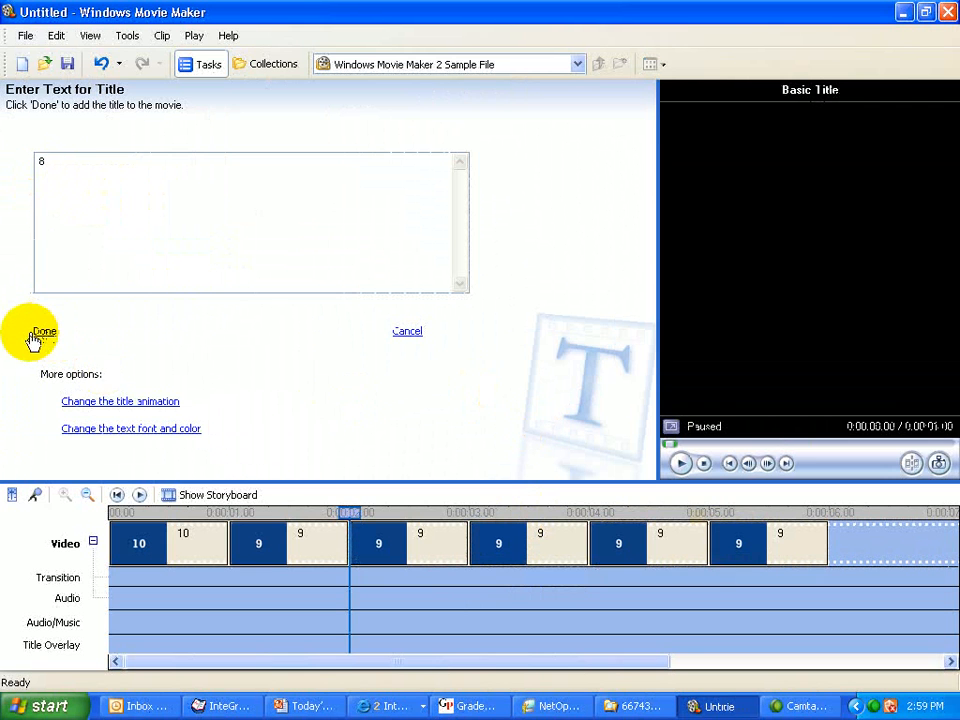
pyautogui.click(42, 332)
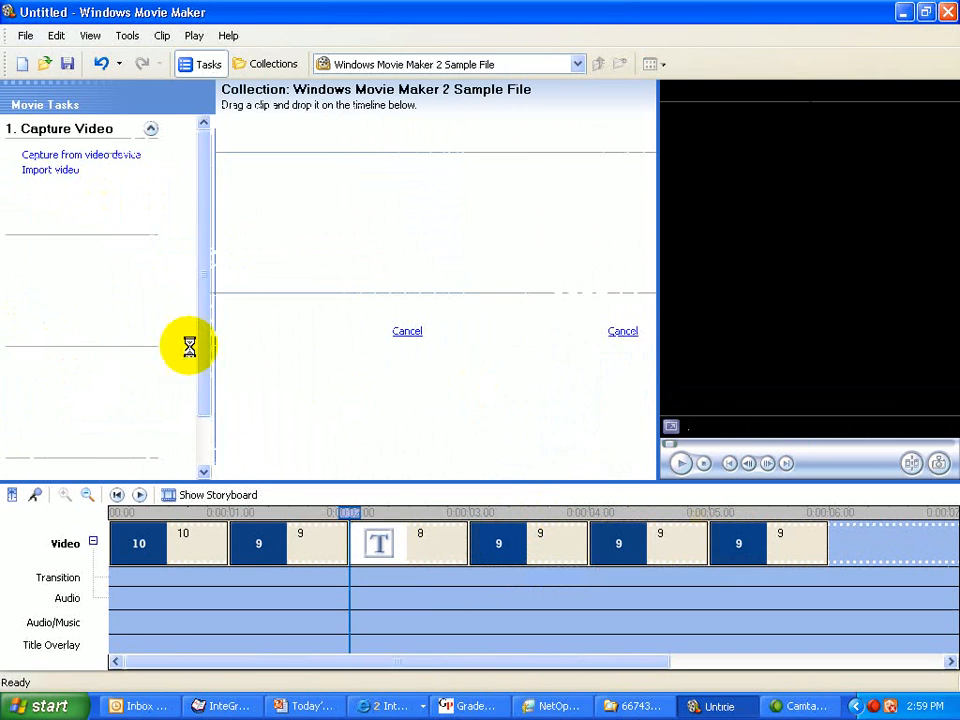
# Change the text of the fourth title clip on the video track to 7.
pyautogui.doubleClick(555, 560)
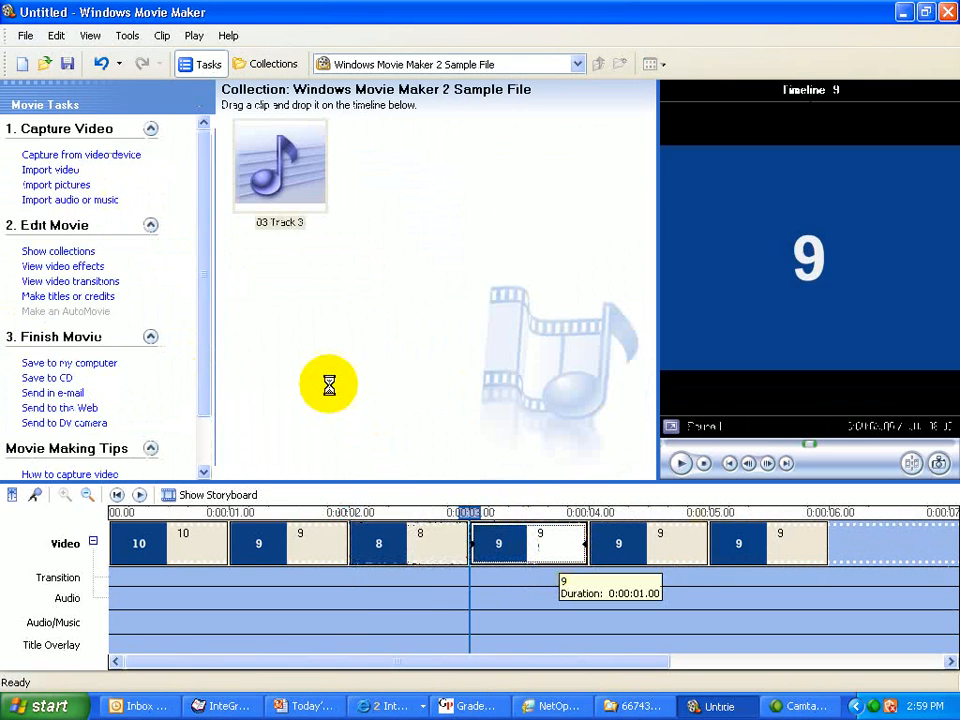
pyautogui.moveTo(58, 166); pyautogui.dragTo(24, 170)
pyautogui.write('7')
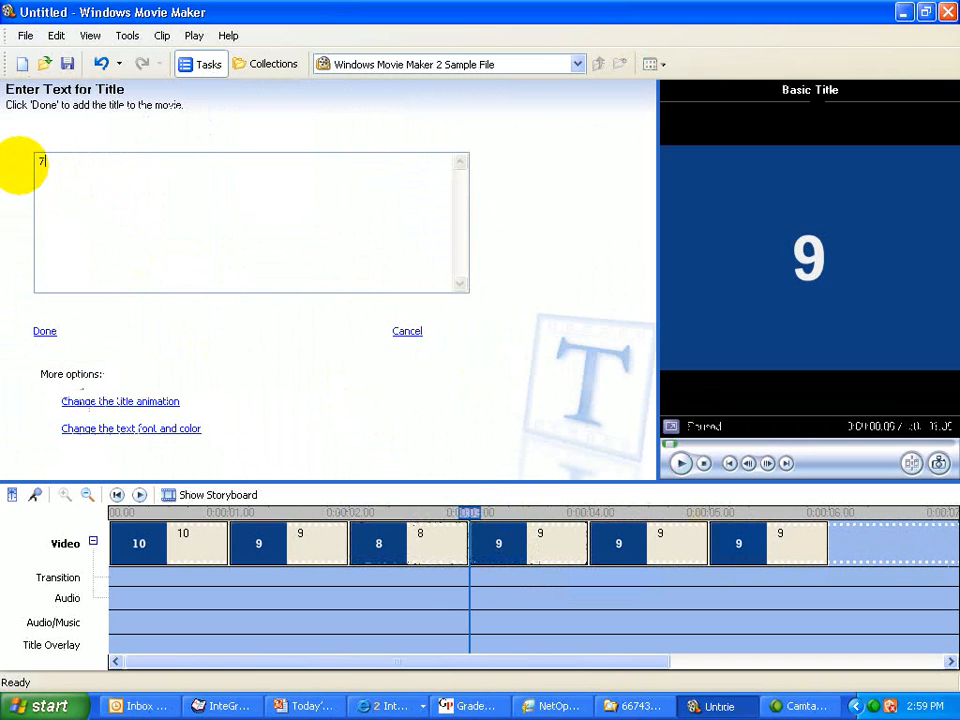
pyautogui.click(44, 331)
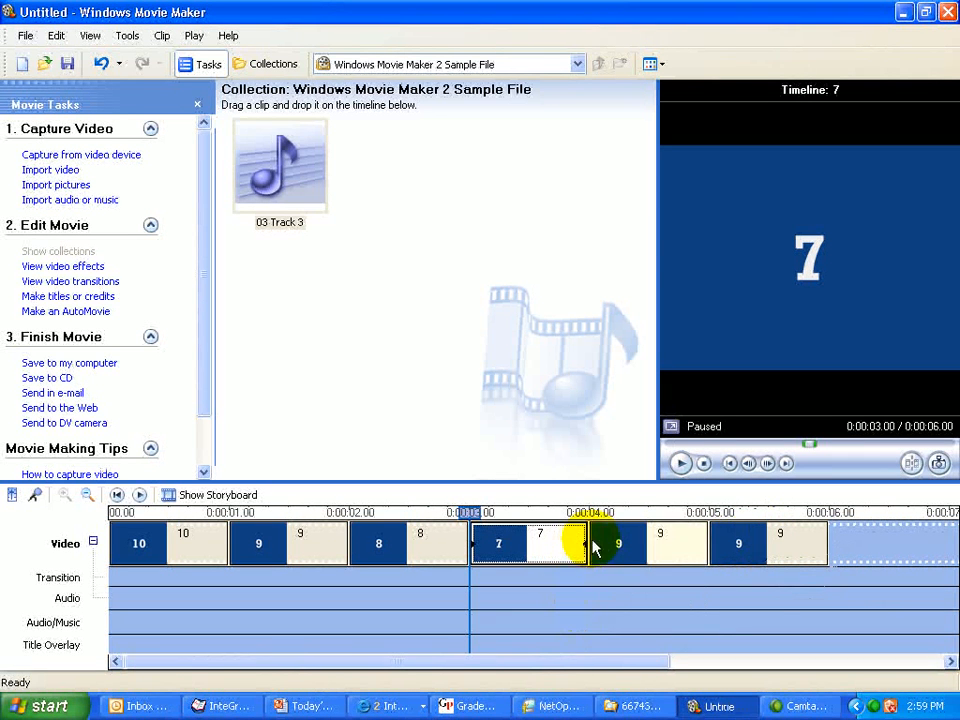
pyautogui.moveTo(580, 661); pyautogui.dragTo(369, 654)
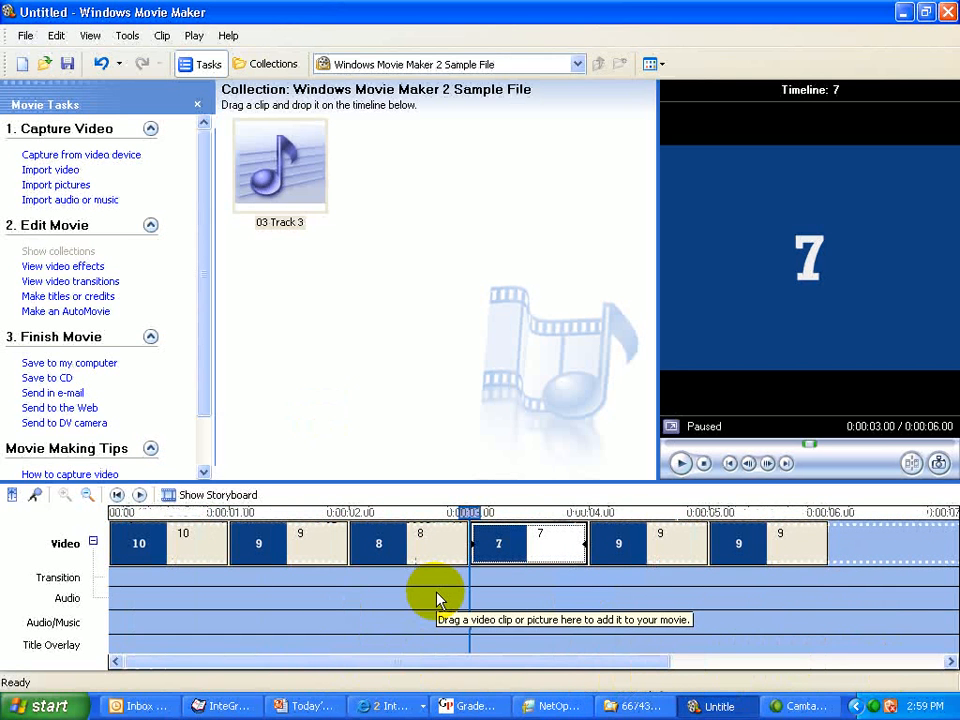